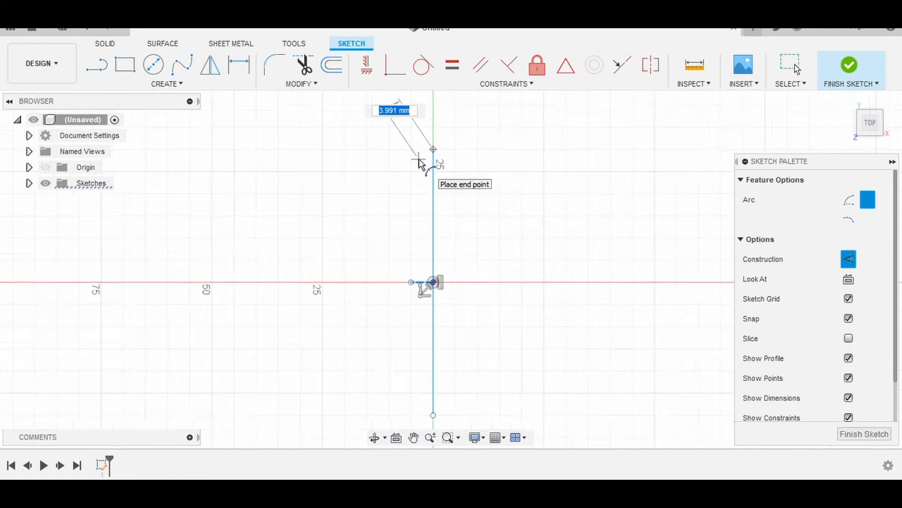
Draw a three-point arc from the vertical line's upper endpoint, bulging outward and ending down on its left side
key("Escape")
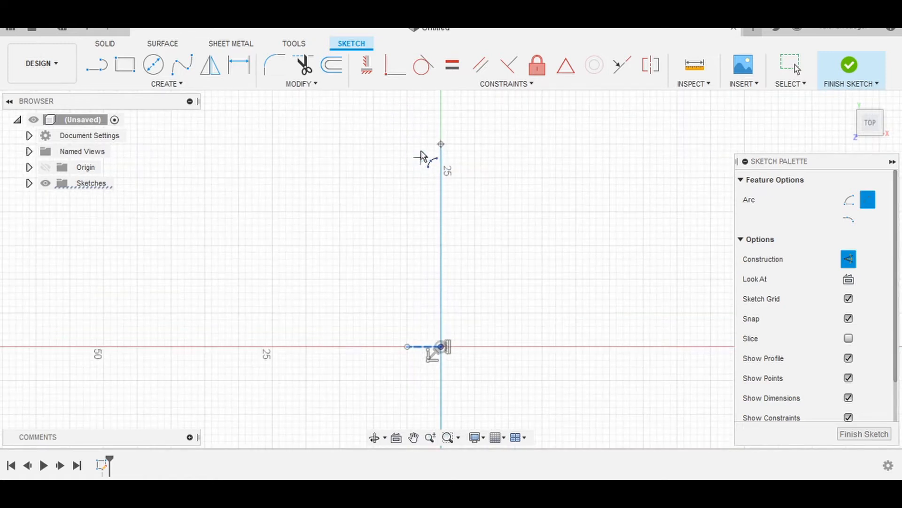
scroll(425, 154, "up", 3)
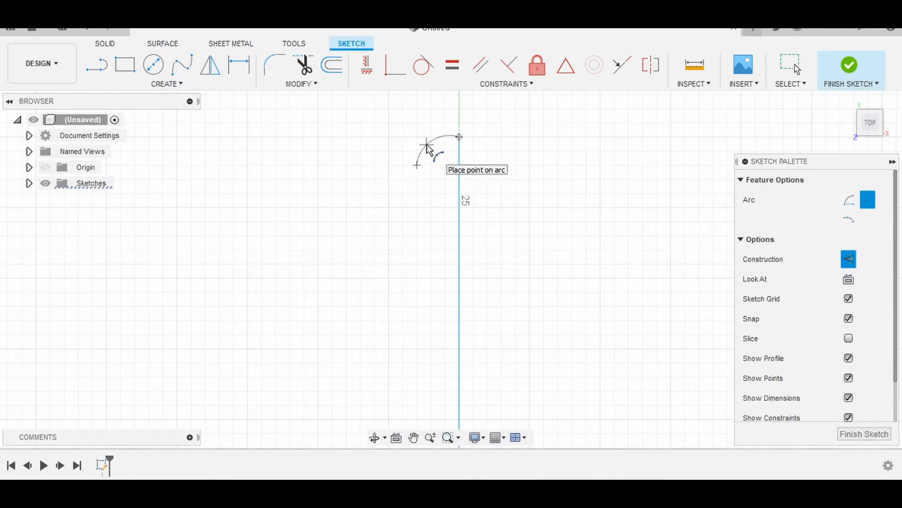
scroll(428, 151, "up", 2)
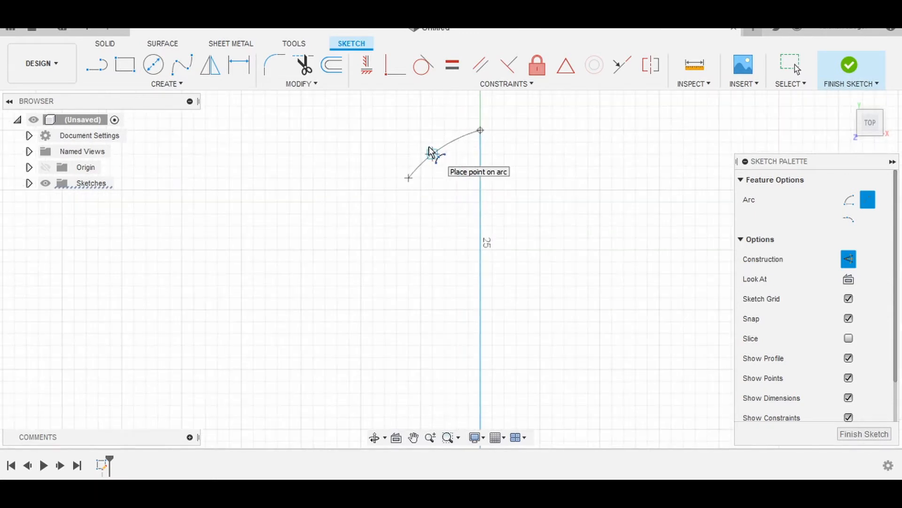
left_click(430, 144)
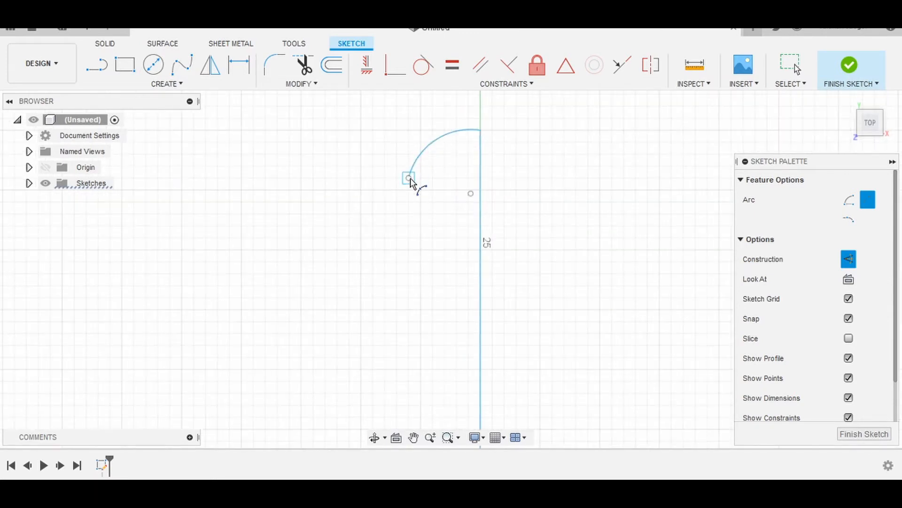
Add a second outward-bulging three-point arc downward from the free end of the top arc
left_click(409, 178)
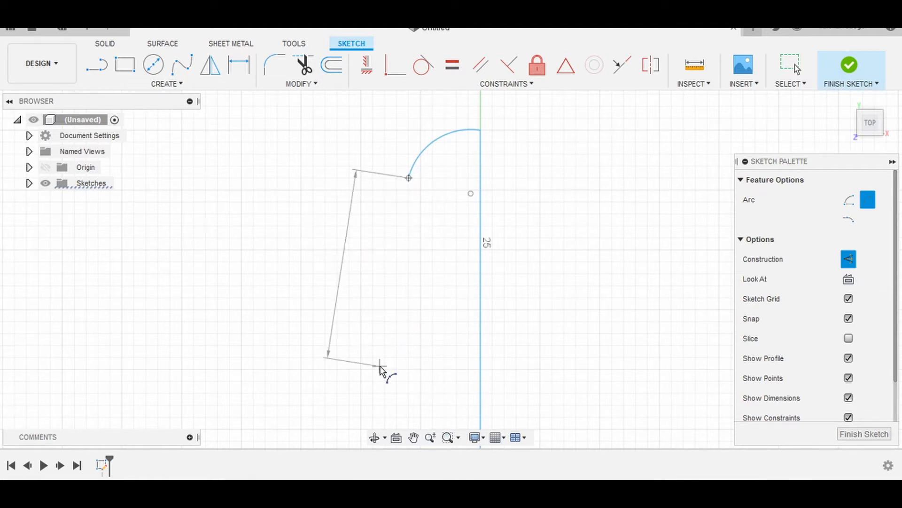
left_click(381, 366)
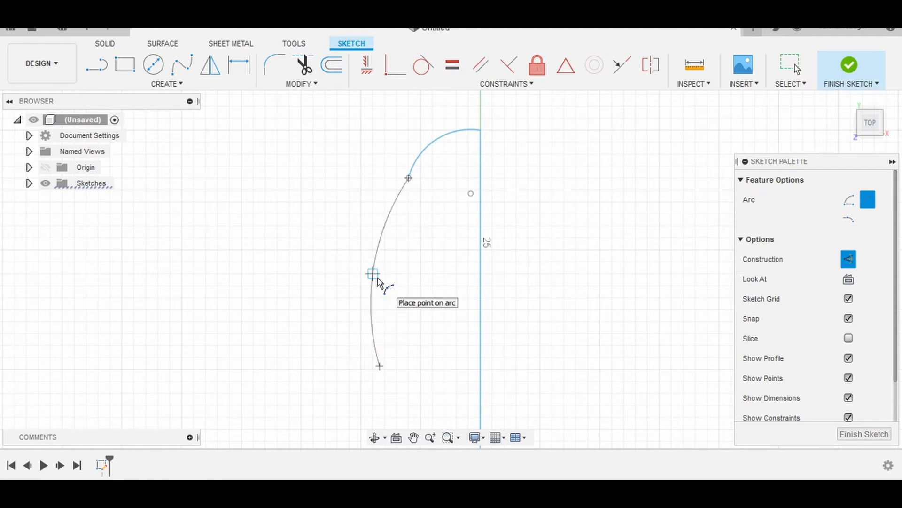
left_click(377, 280)
scroll(429, 338, "down", 5)
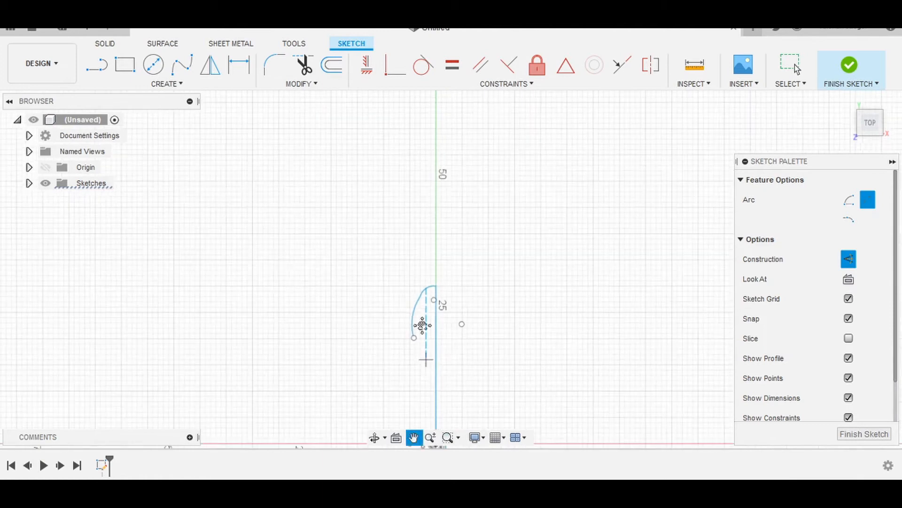
Continue the profile with a third shallow three-point arc, ending above the horizontal axis on the vertical line's left side
middle_click_drag(422, 324, 425, 299)
left_click(410, 275)
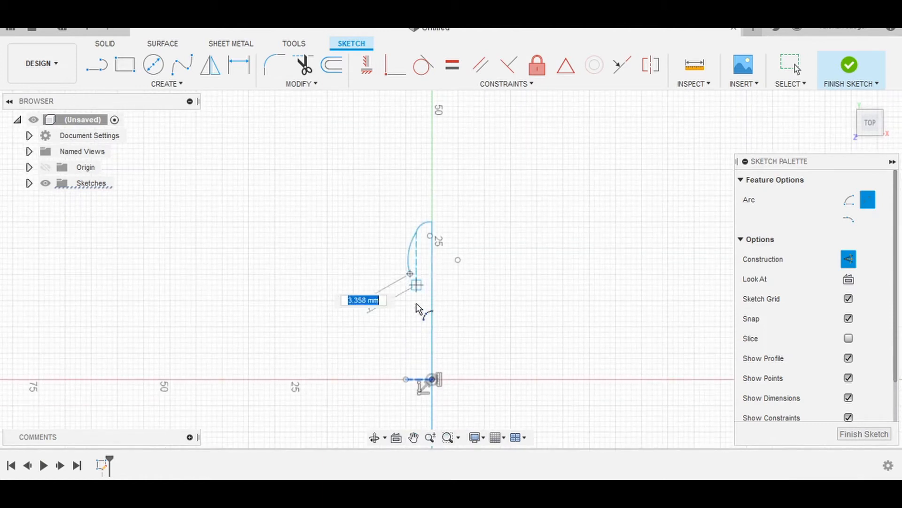
left_click(410, 334)
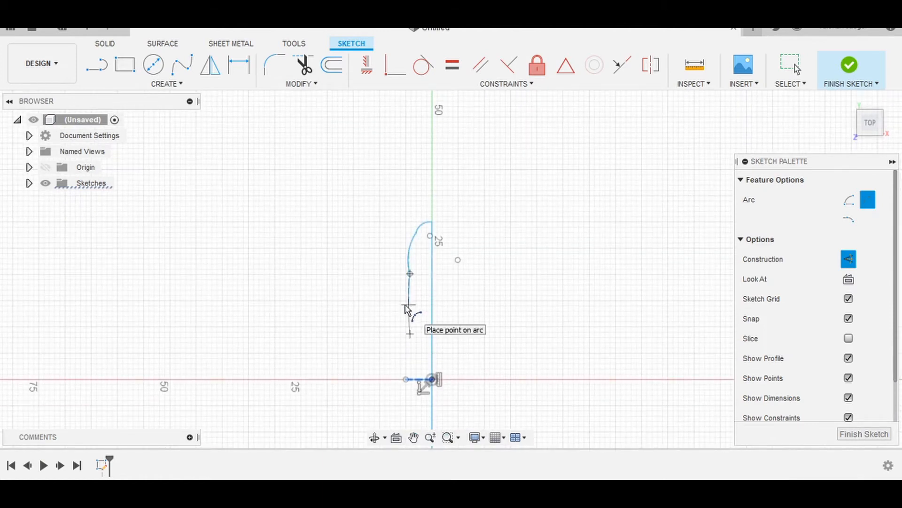
scroll(404, 308, "up", 4)
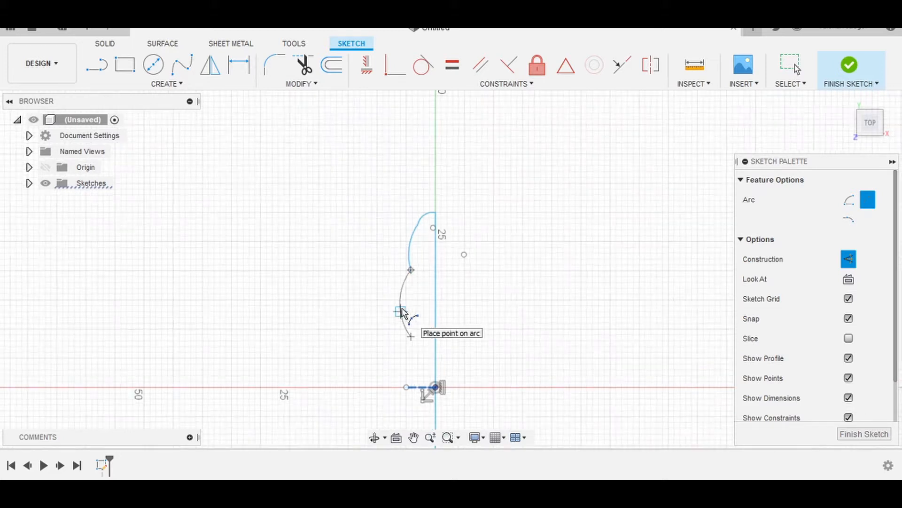
left_click(408, 299)
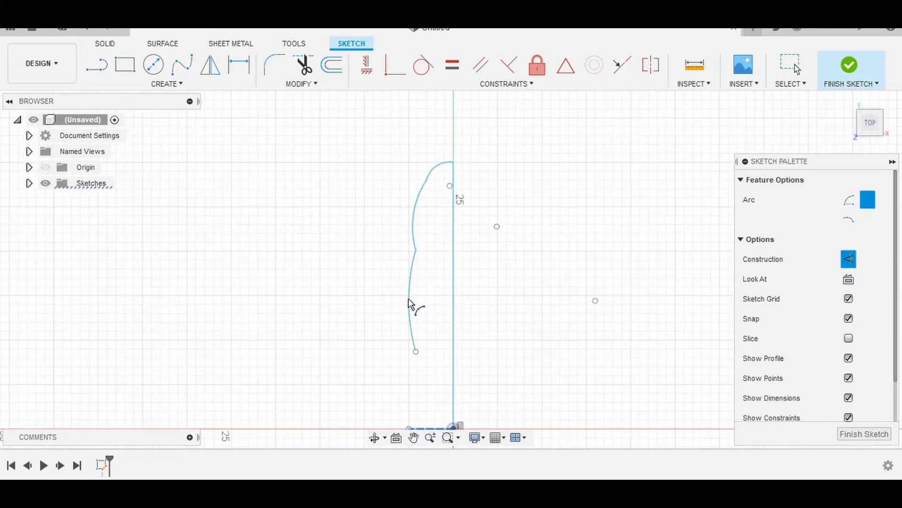
Draw a fourth shallow arc crossing the horizontal axis, ending directly below its start point and bulging left
left_click(416, 351)
middle_click_drag(417, 379, 414, 239)
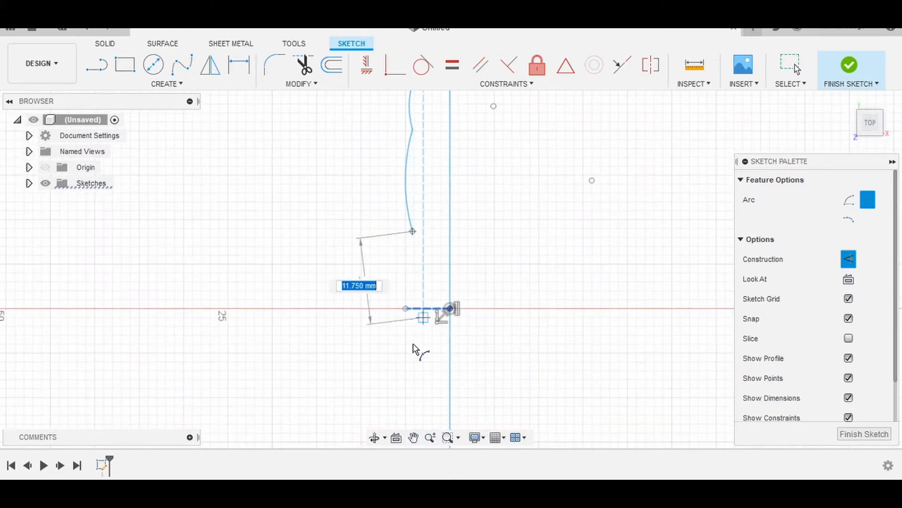
left_click(416, 402)
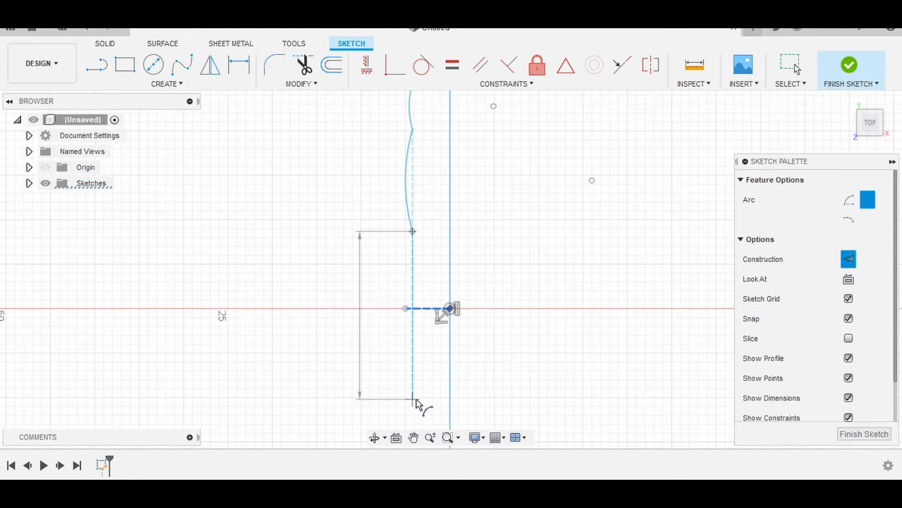
left_click(405, 339)
Draw a fifth arc below the horizontal axis, bulging left and tapering in toward the vertical line
middle_click_drag(414, 346, 442, 329)
scroll(437, 338, "down", 3)
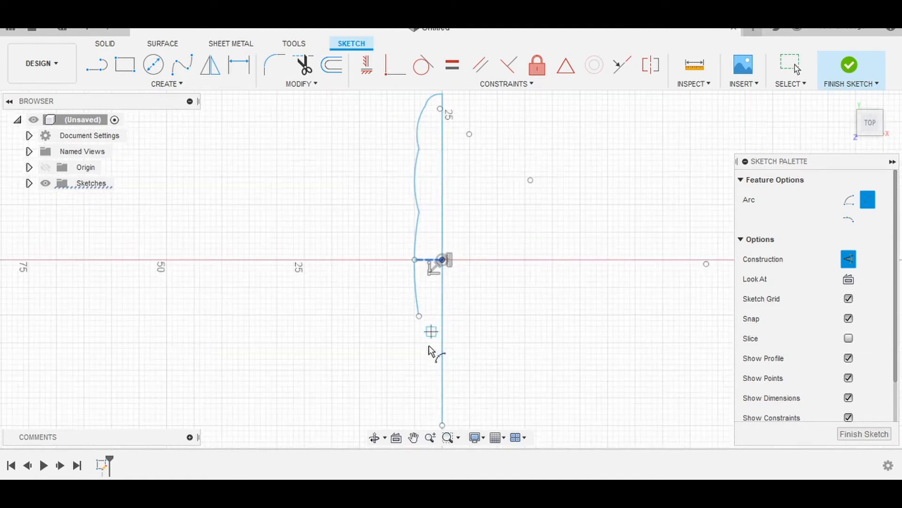
left_click(412, 267)
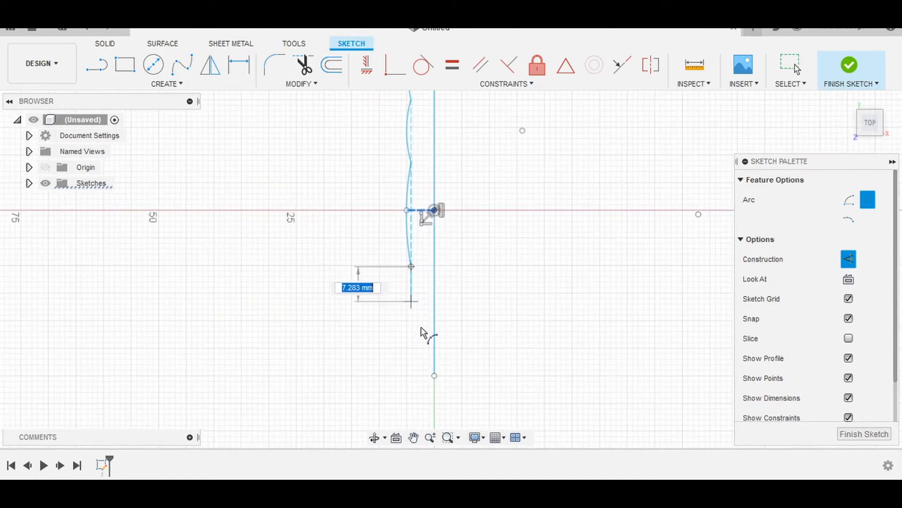
left_click(405, 309)
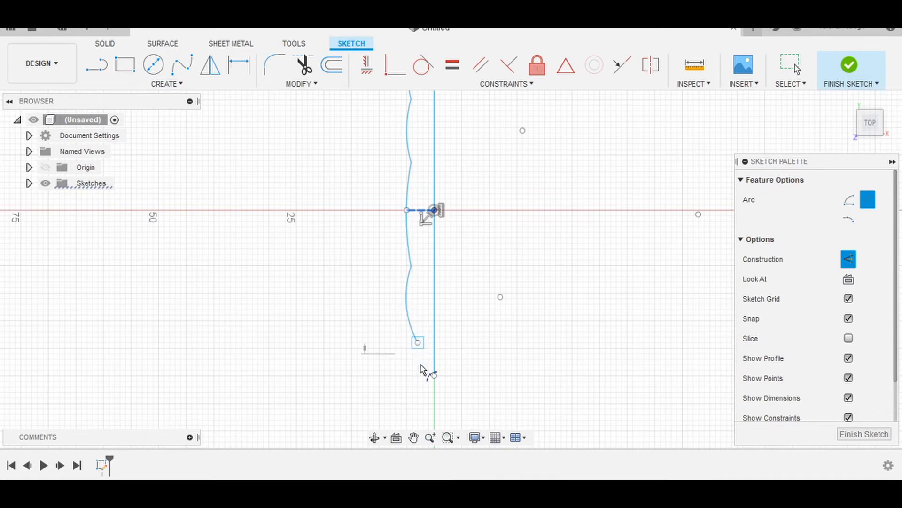
Add a small outward-bulging arc with a chord of about 4.1 mm below the tapered segment
scroll(423, 371, "up", 3)
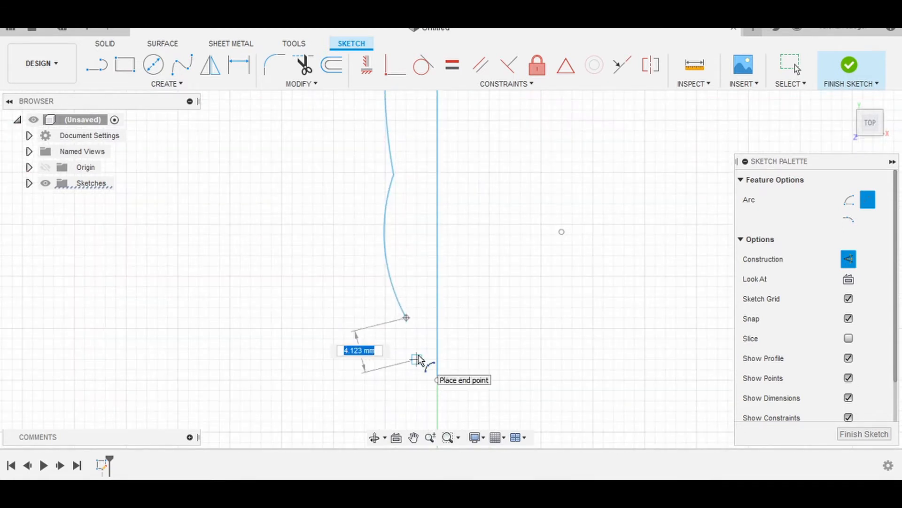
key("Escape")
left_click(404, 349)
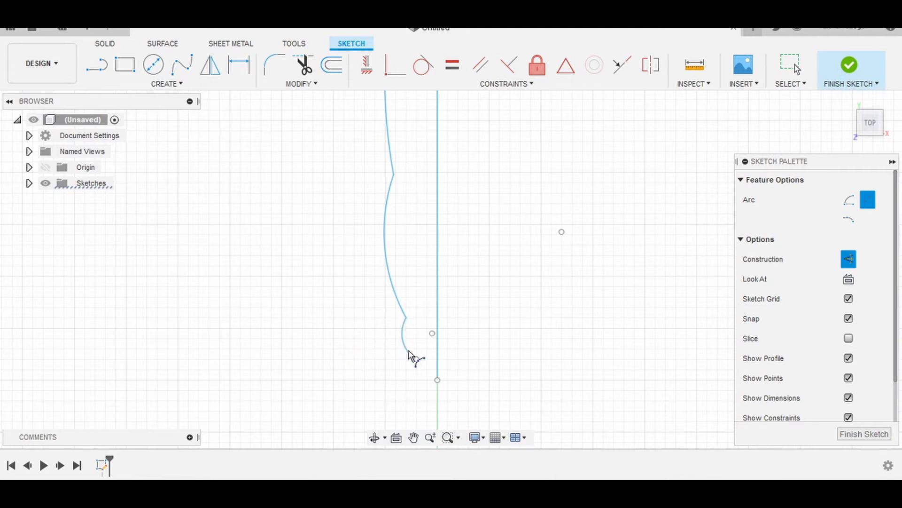
Close the profile with an arc of about 2.8 mm chord to the vertical line's lower endpoint, and finish the sketch
left_click(417, 360)
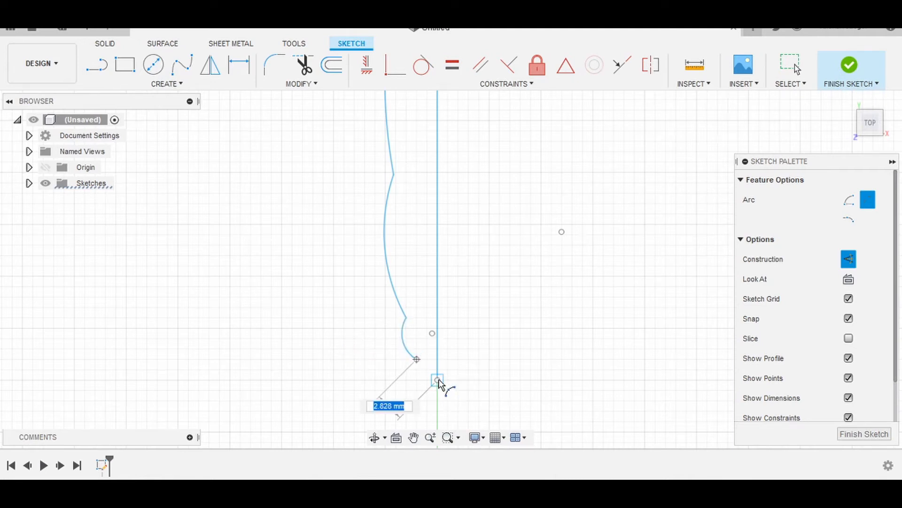
left_click(425, 374)
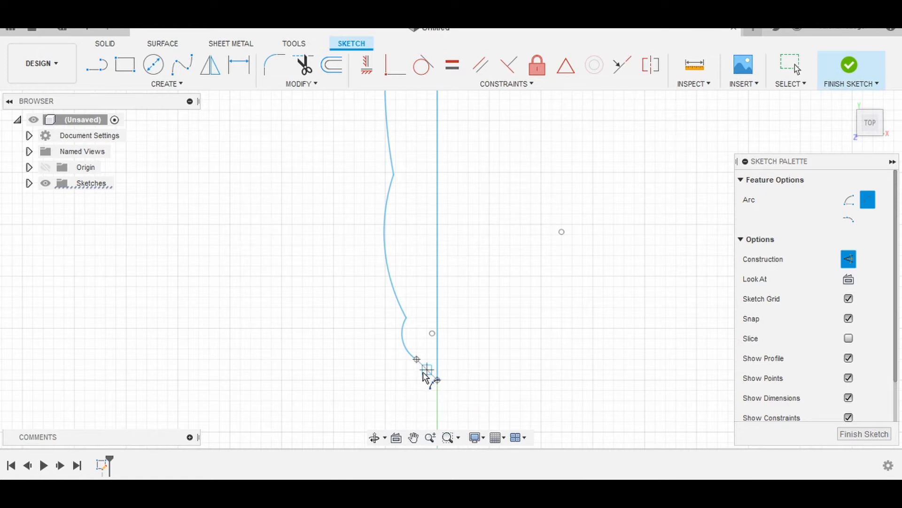
scroll(422, 373, "up", 3)
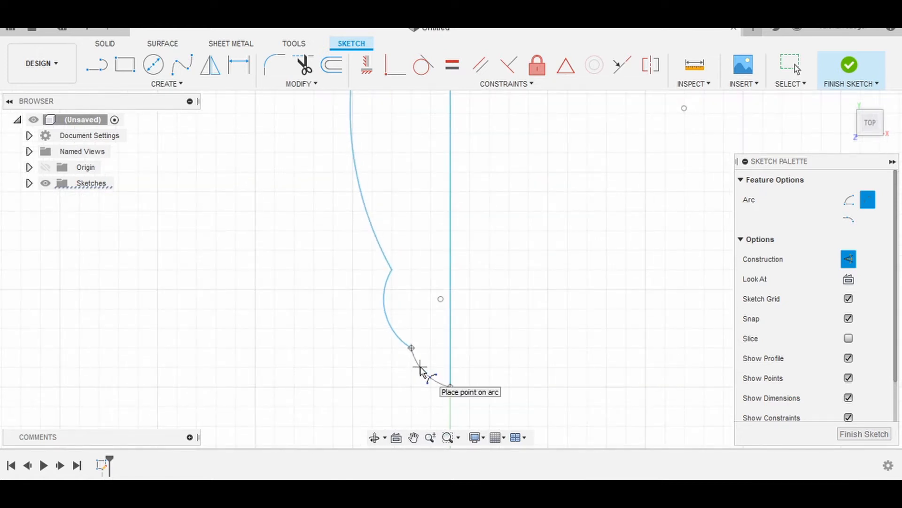
left_click(422, 373)
scroll(521, 357, "down", 2)
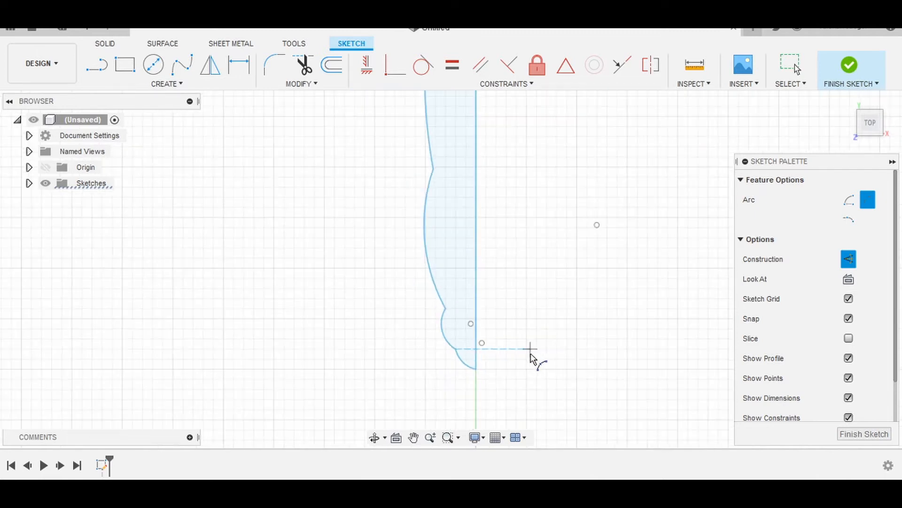
scroll(530, 358, "down", 3)
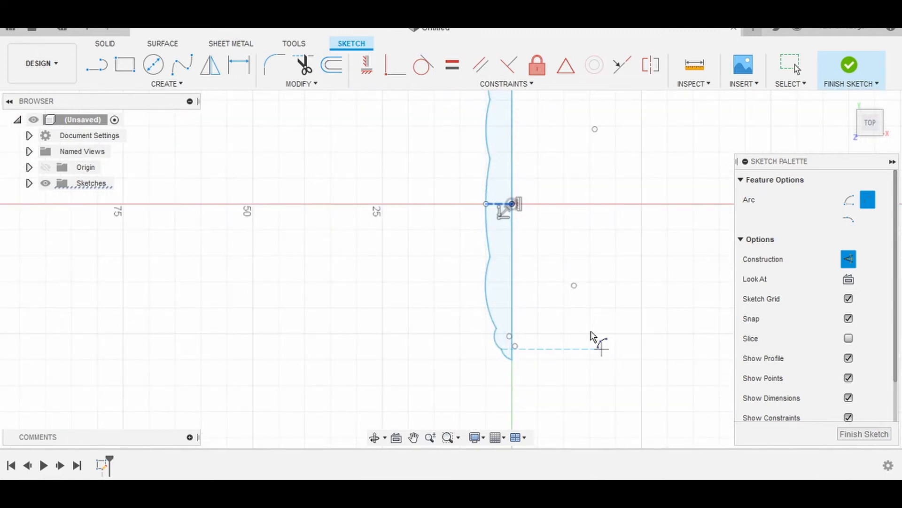
scroll(587, 329, "down", 5)
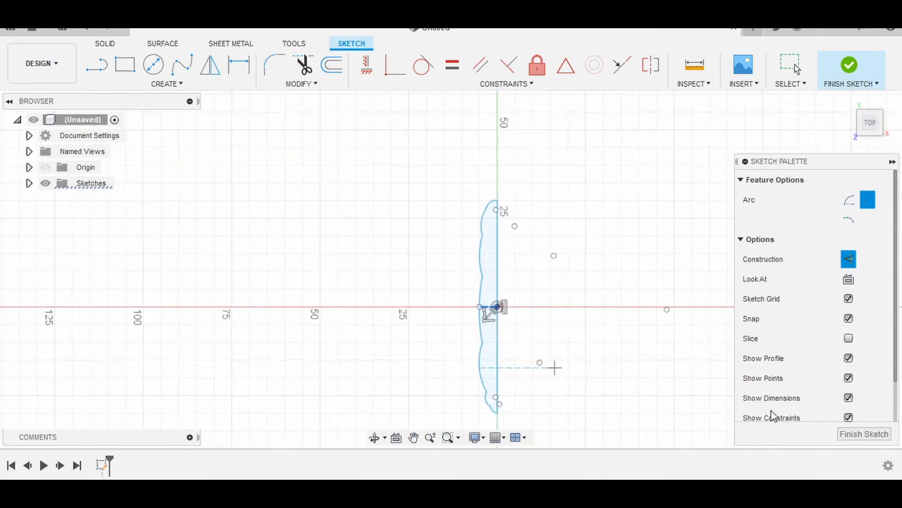
left_click(864, 433)
scroll(557, 311, "down", 3)
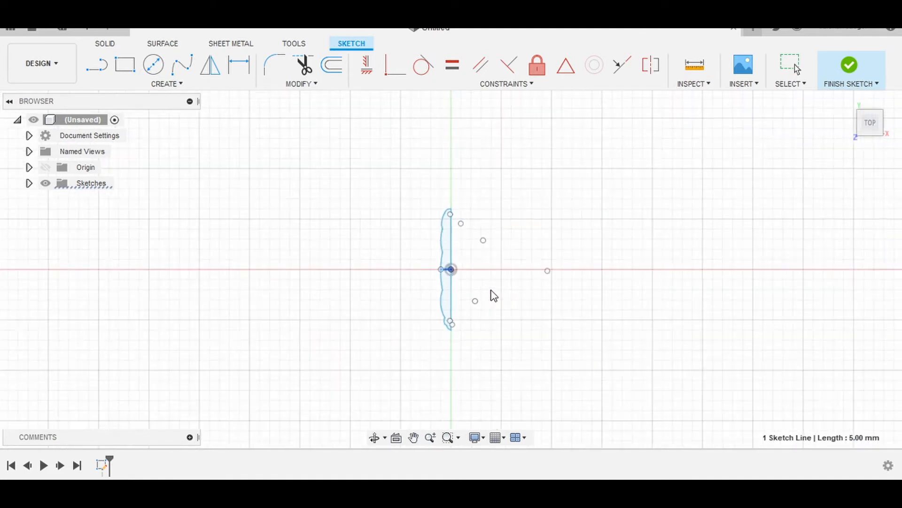
scroll(449, 270, "up", 3)
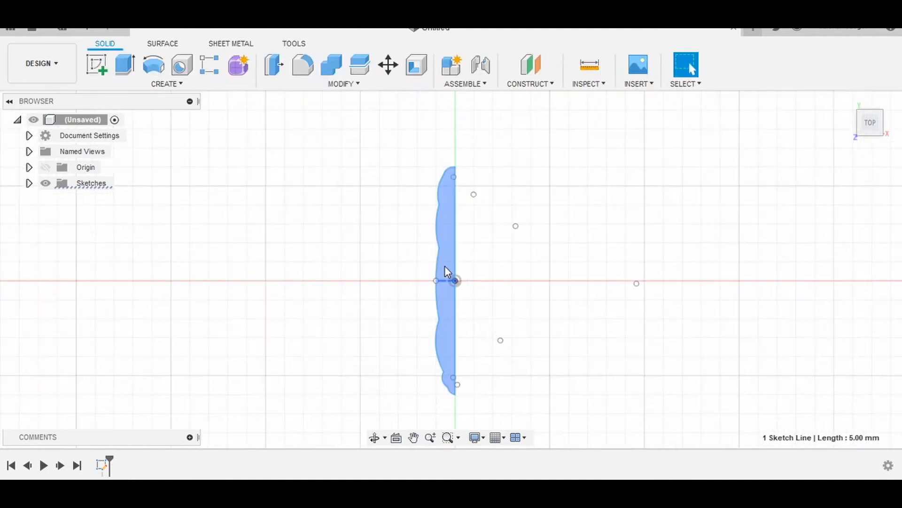
Revolve the closed profile 360 degrees around its straight vertical line as a new body
left_click(445, 271)
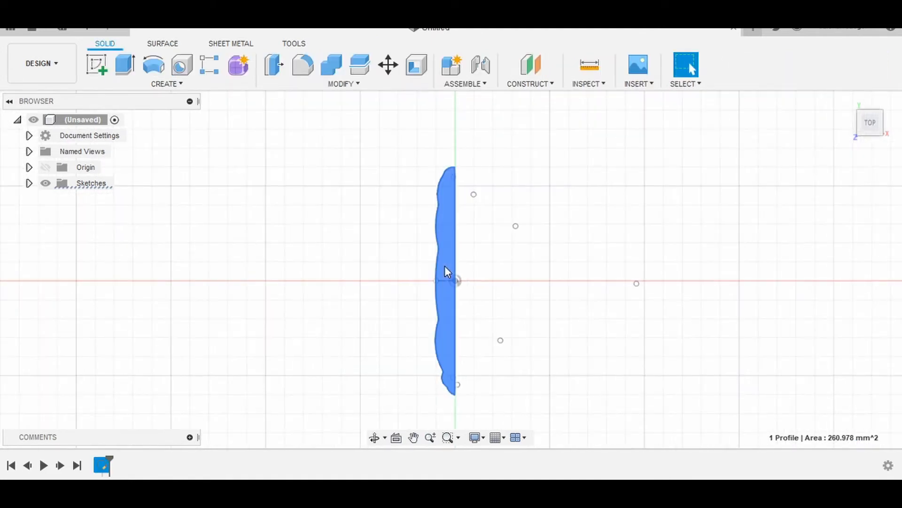
left_click(187, 85)
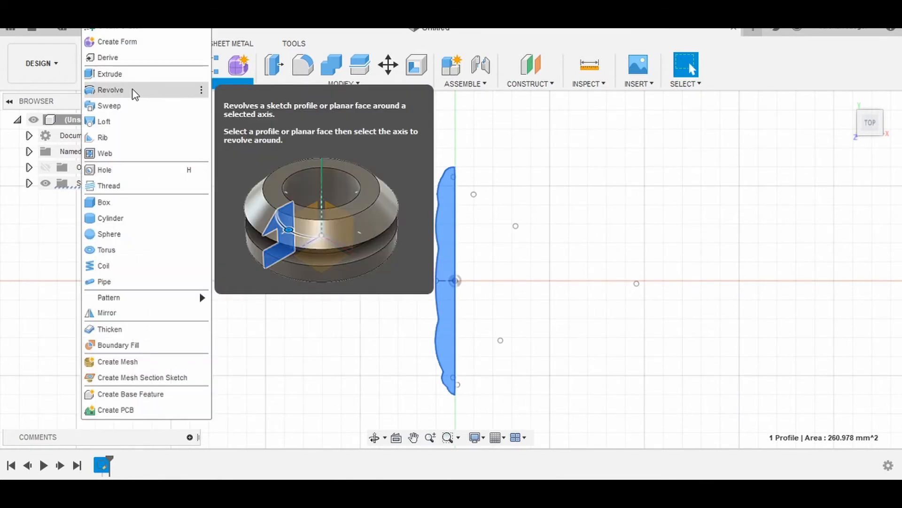
left_click(133, 92)
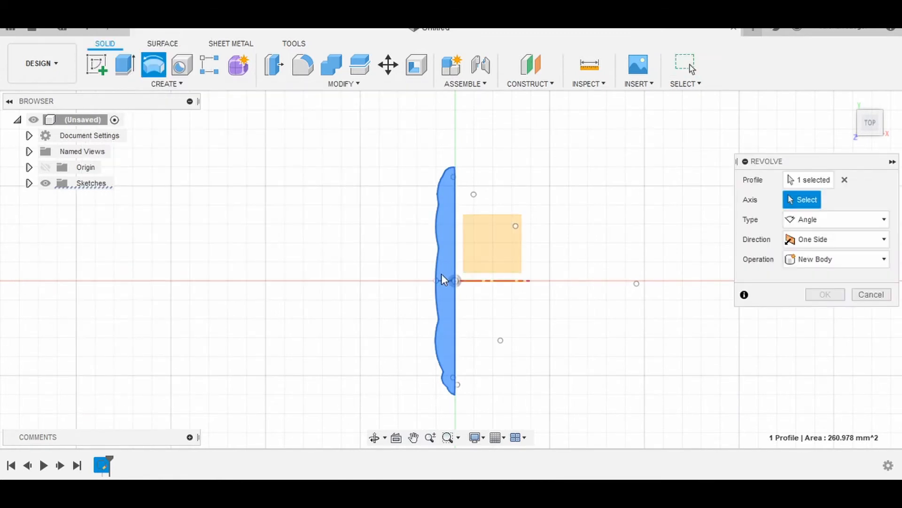
scroll(444, 280, "up", 5)
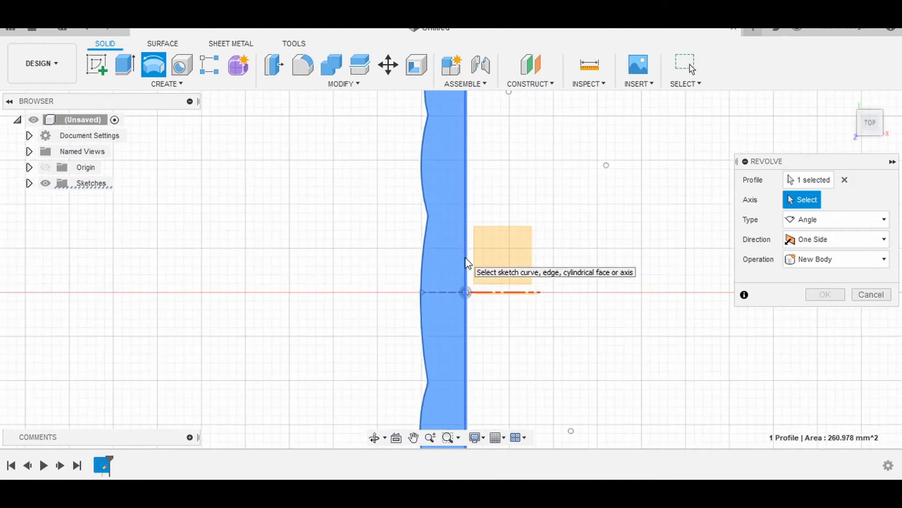
left_click(467, 263)
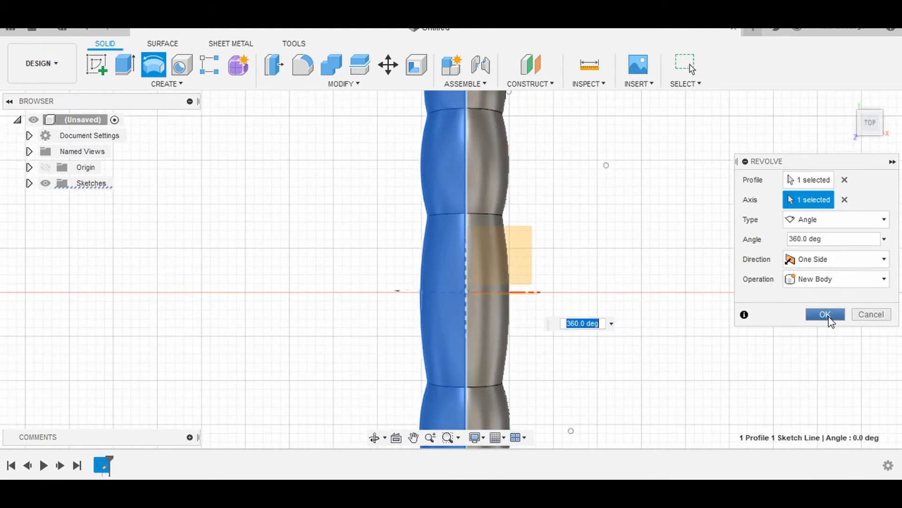
scroll(655, 336, "down", 4)
middle_click_drag(663, 369, 624, 308)
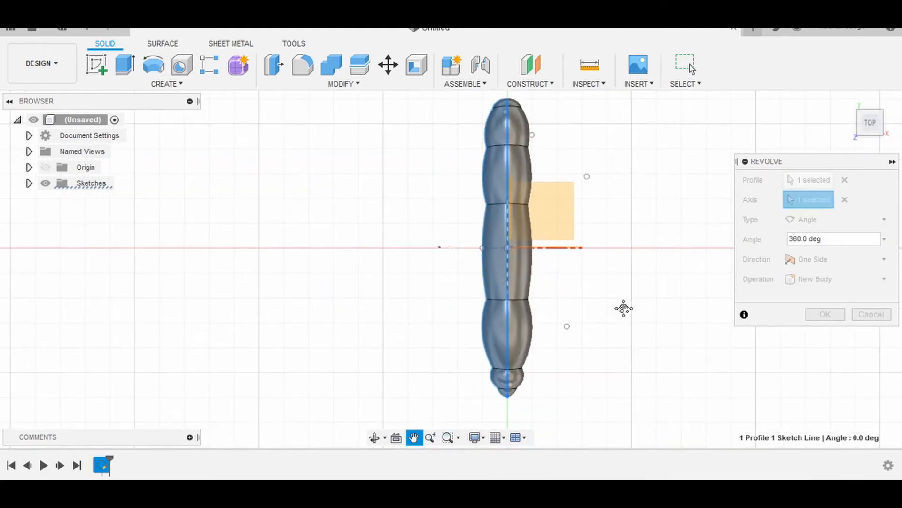
left_click(826, 316)
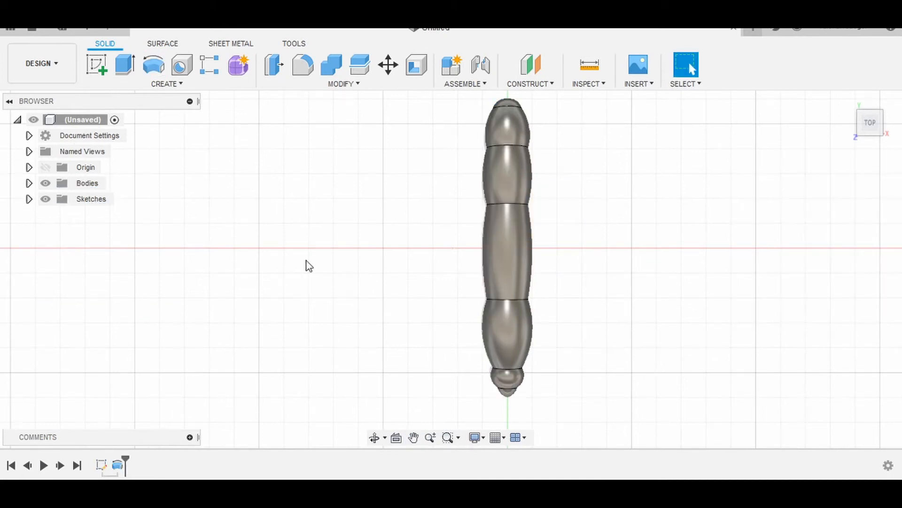
Start a new sketch on the XY plane through the revolved body
left_click(98, 65)
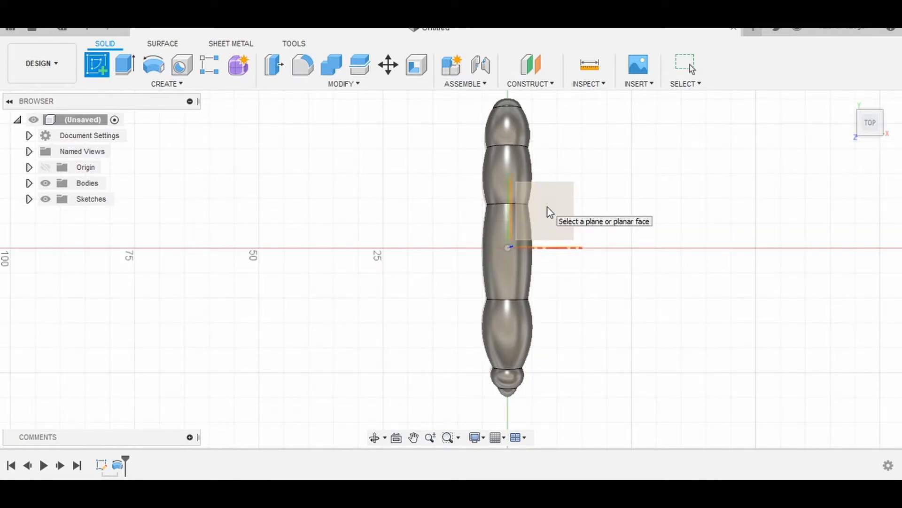
left_click(551, 213)
middle_click_drag(521, 369, 513, 212)
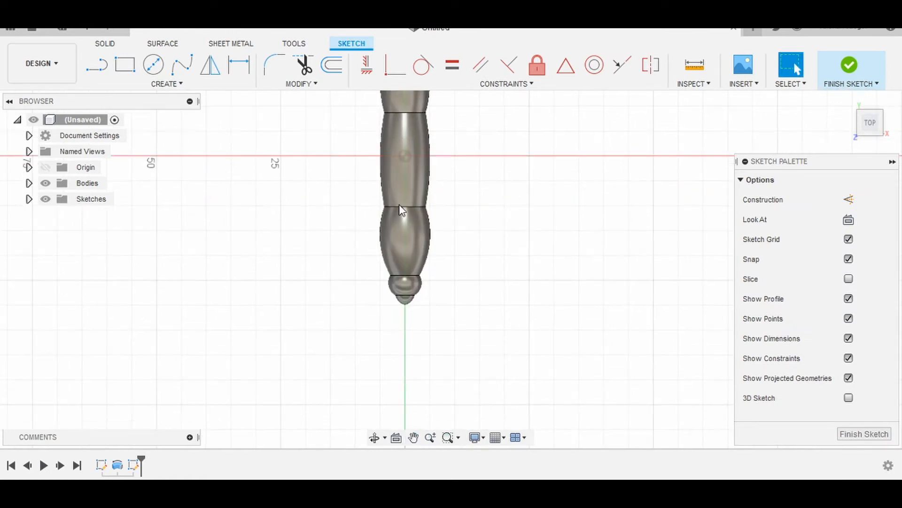
Draw a vertical line along the Y axis from below the body's tip up into its lower end, and make it construction geometry
left_click(96, 65)
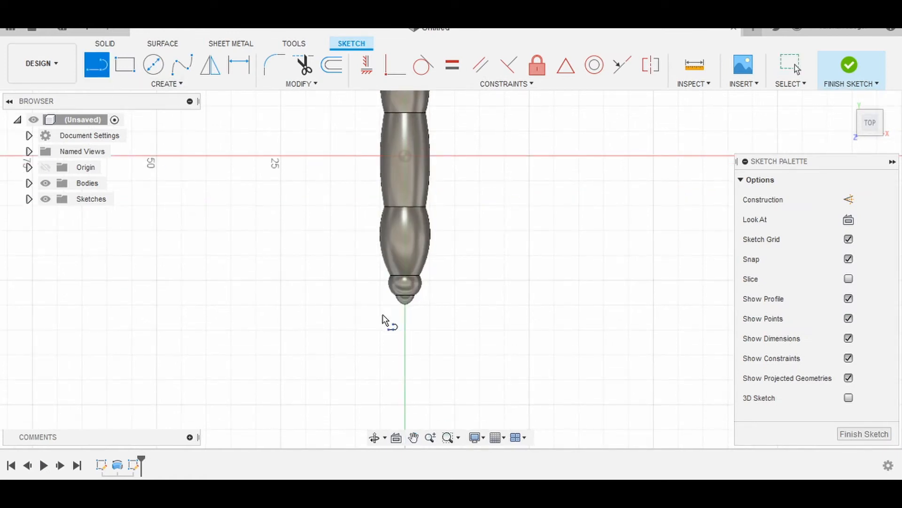
left_click(405, 331)
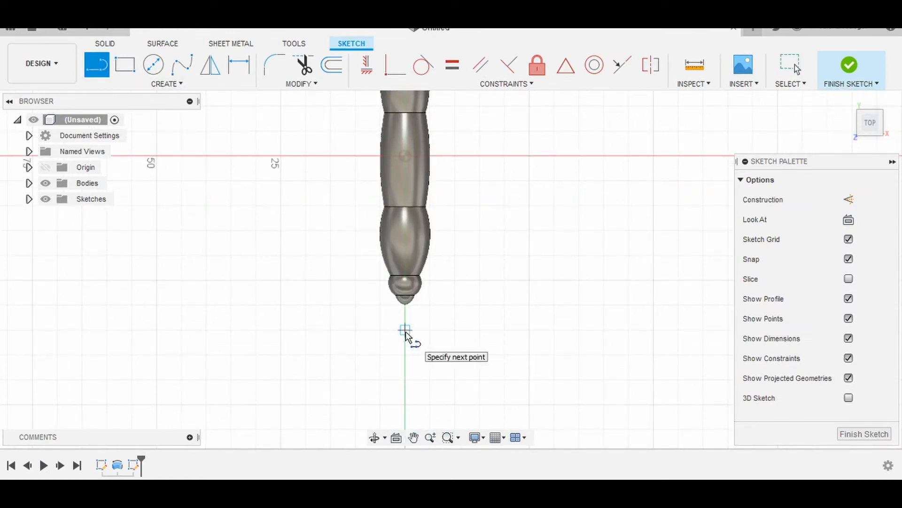
left_click(405, 271)
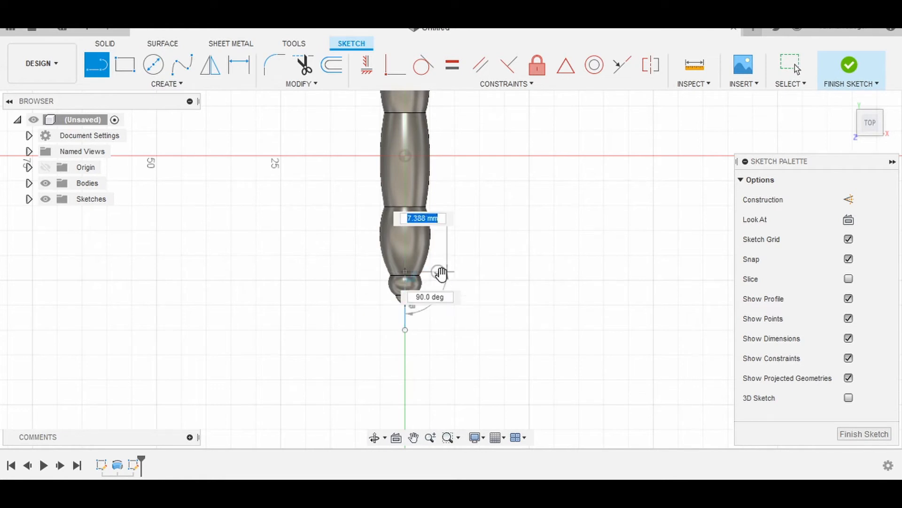
key("Escape")
scroll(416, 314, "up", 5)
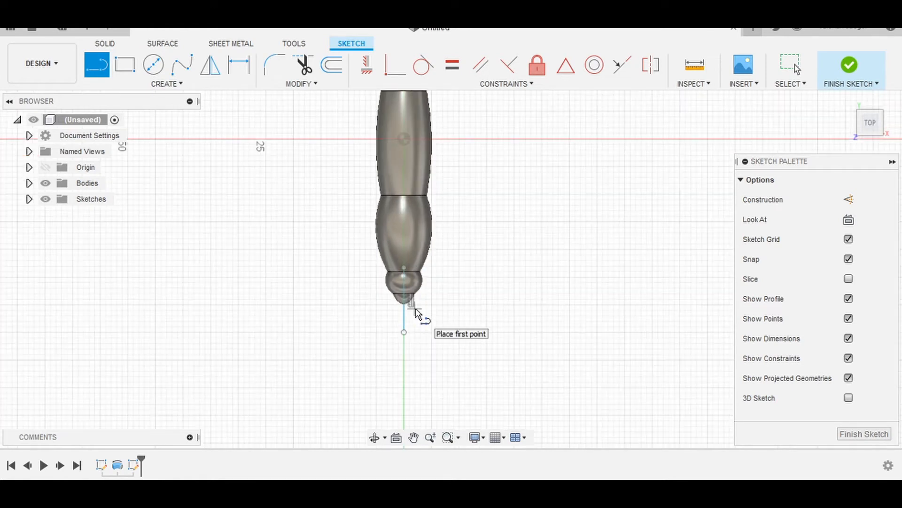
key("Escape")
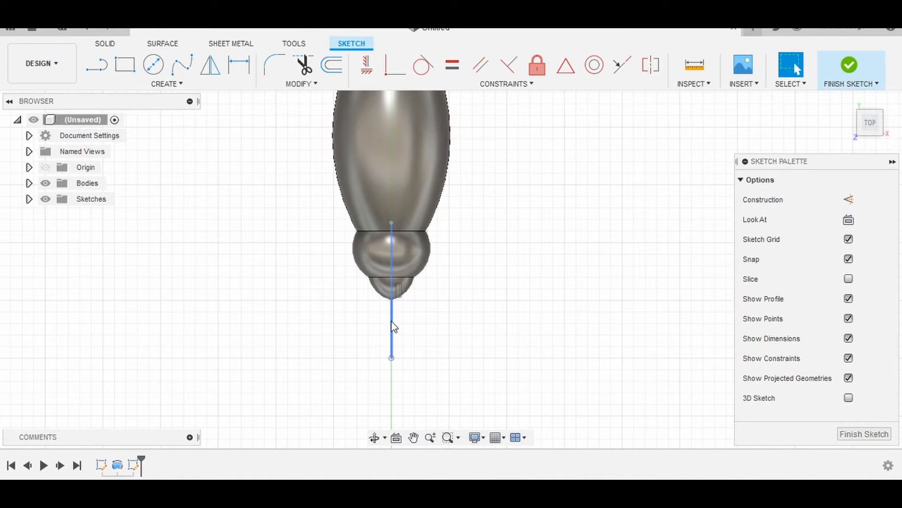
left_click(392, 321)
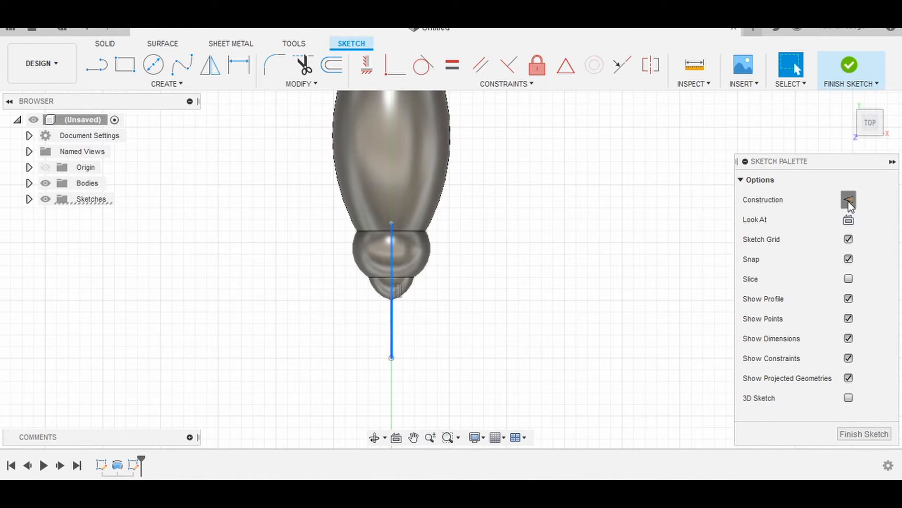
Sketch a short horizontal line leftward from the construction line inside the body's lower bulge, then a vertical line down past the tip
left_click(96, 65)
scroll(382, 266, "up", 3)
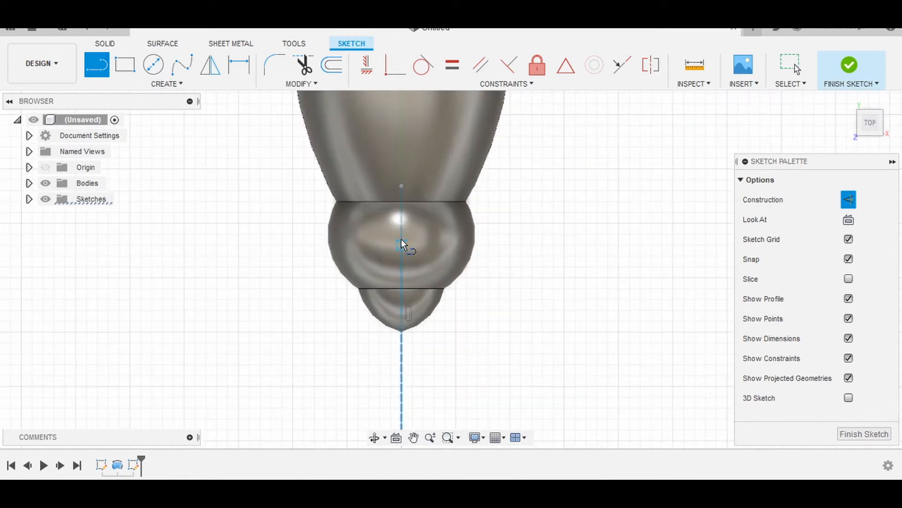
left_click(347, 245)
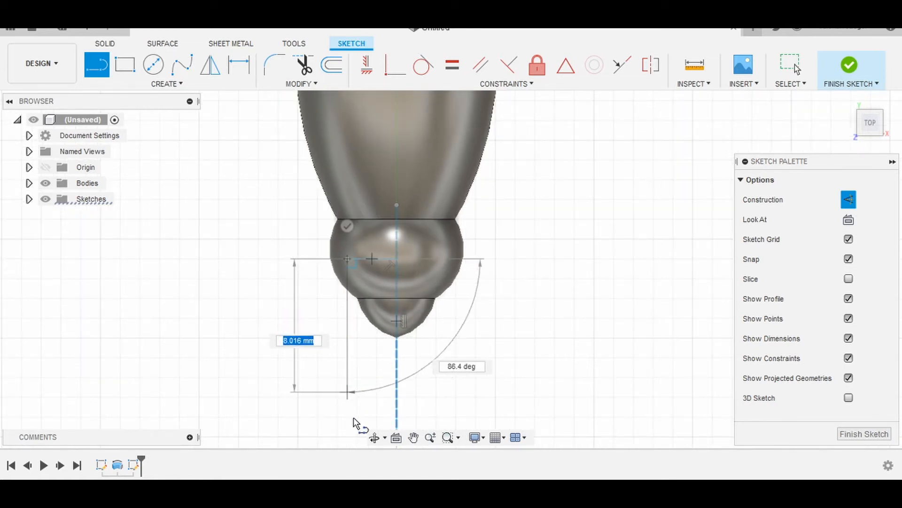
left_click(347, 377)
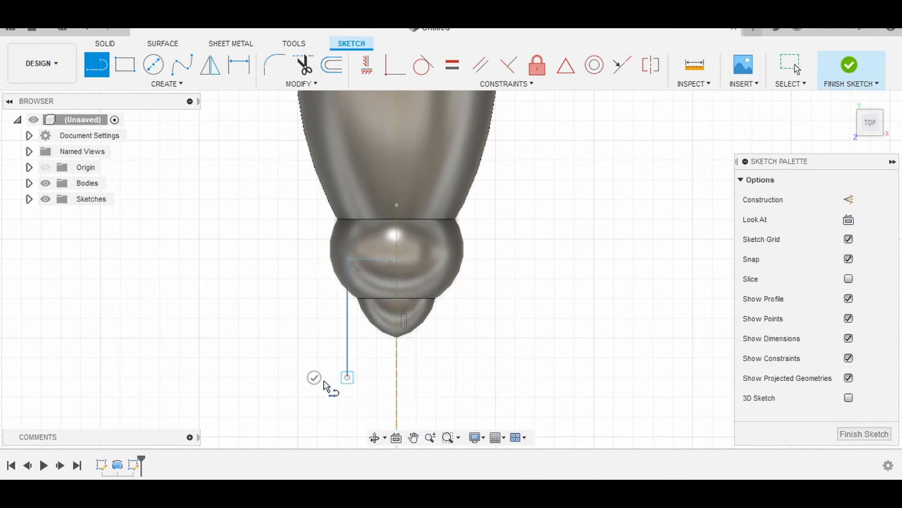
key("Escape")
Mirror the horizontal and vertical lines across the vertical construction line
left_click(183, 86)
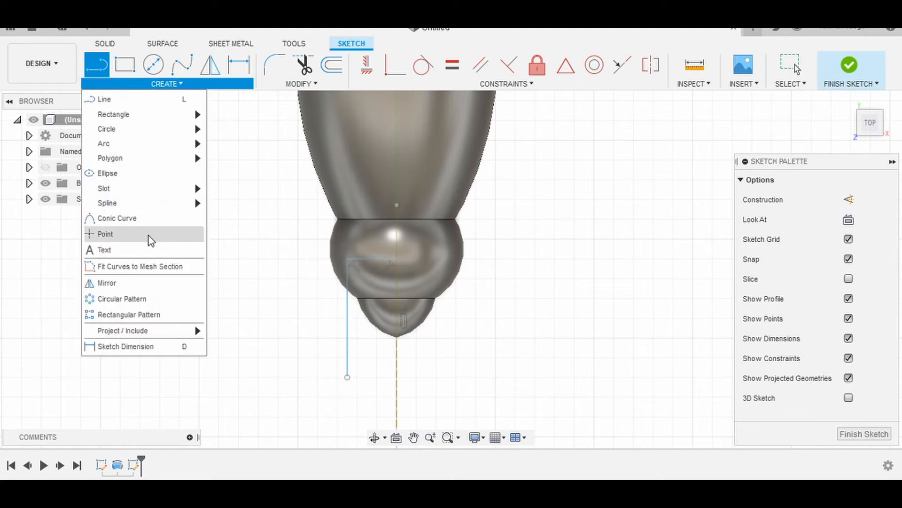
left_click(108, 283)
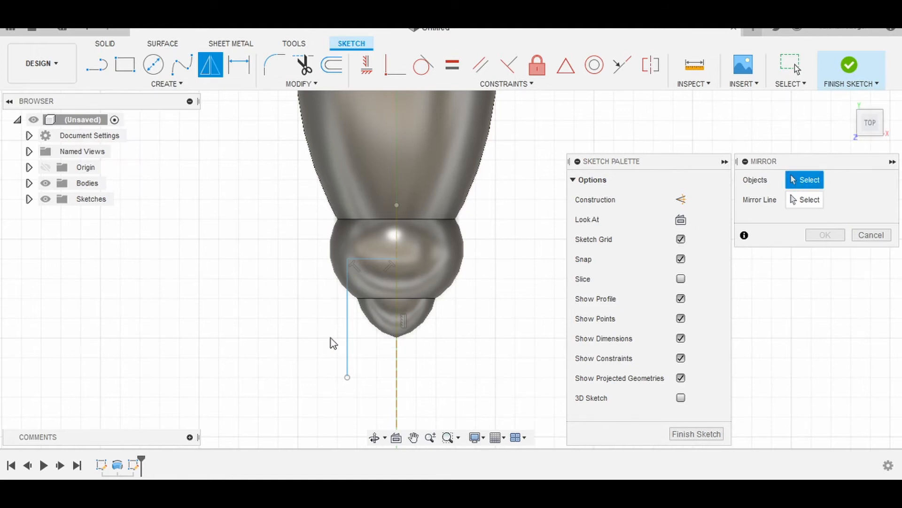
left_click(348, 336)
left_click(375, 258)
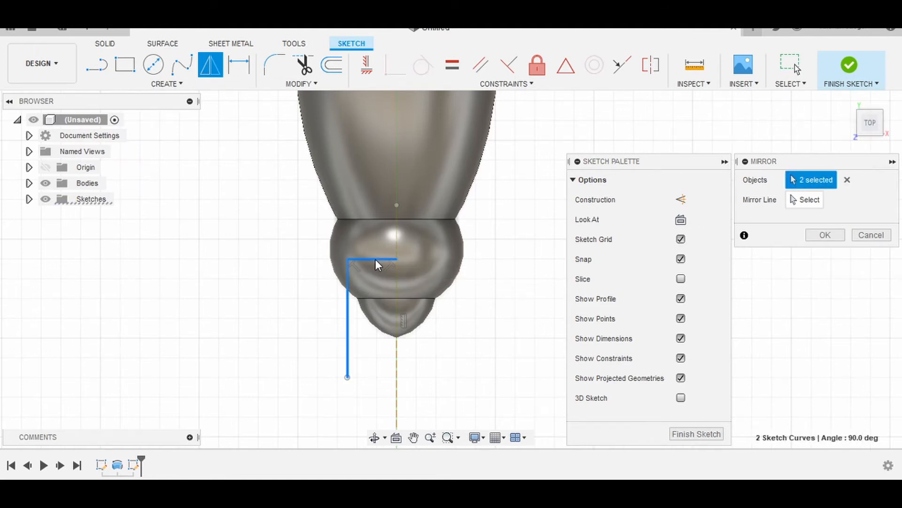
left_click(397, 373)
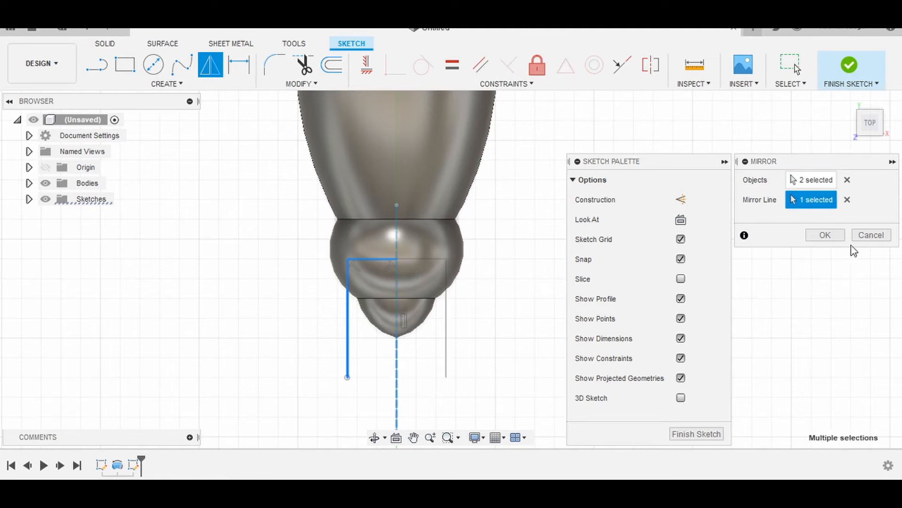
left_click(824, 235)
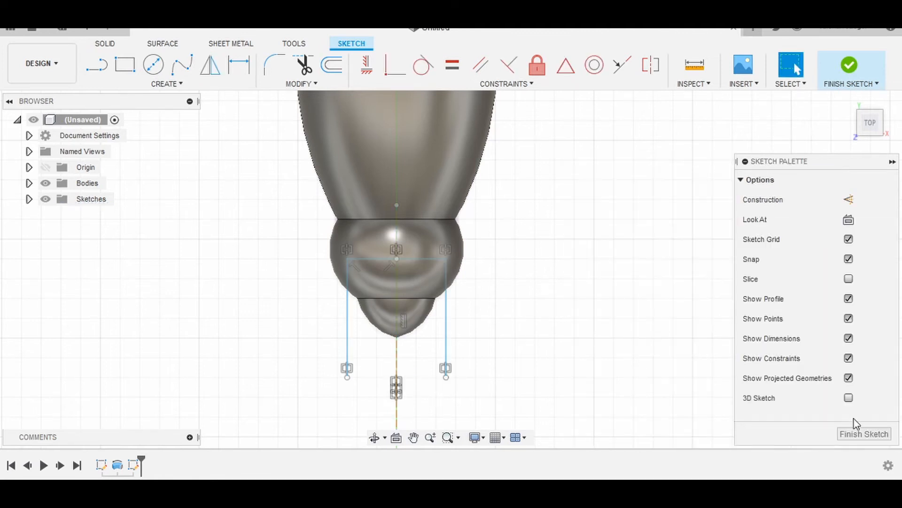
Draw a large three-point arc from the left vertical line's lower end, sweeping below the body and ending up on its right side
scroll(640, 381, "down", 3)
middle_click_drag(638, 381, 570, 280)
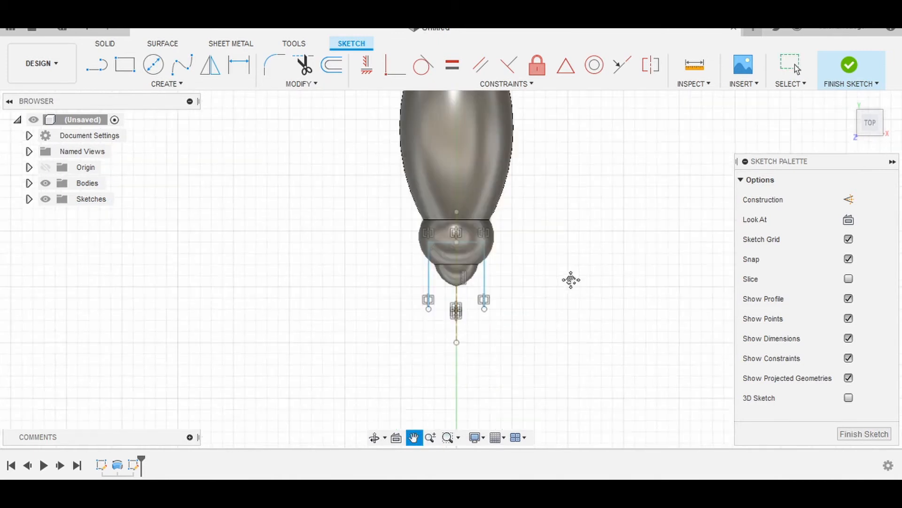
left_click(166, 84)
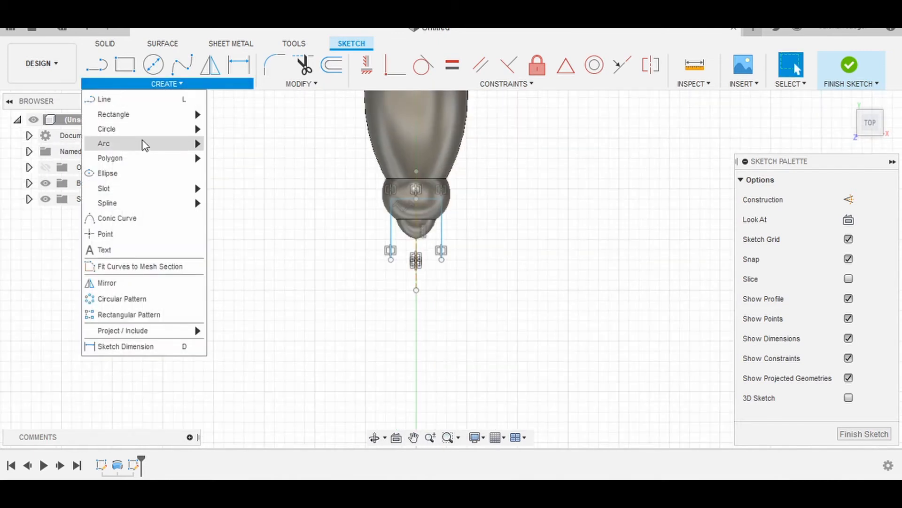
mouse_move(144, 146)
left_click(264, 146)
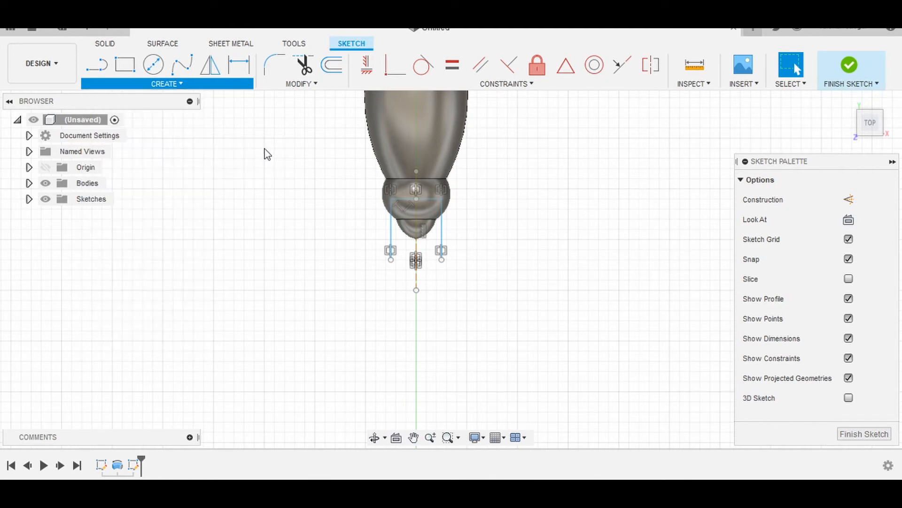
left_click(391, 260)
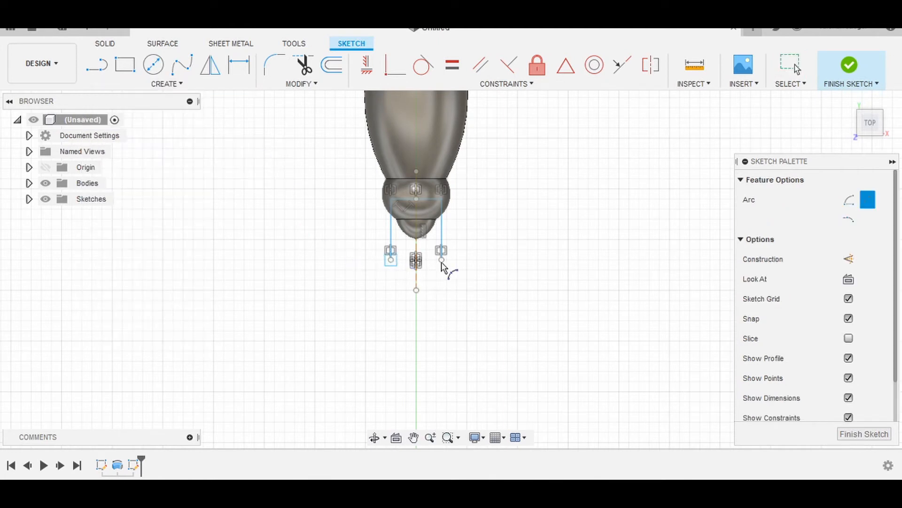
left_click(529, 241)
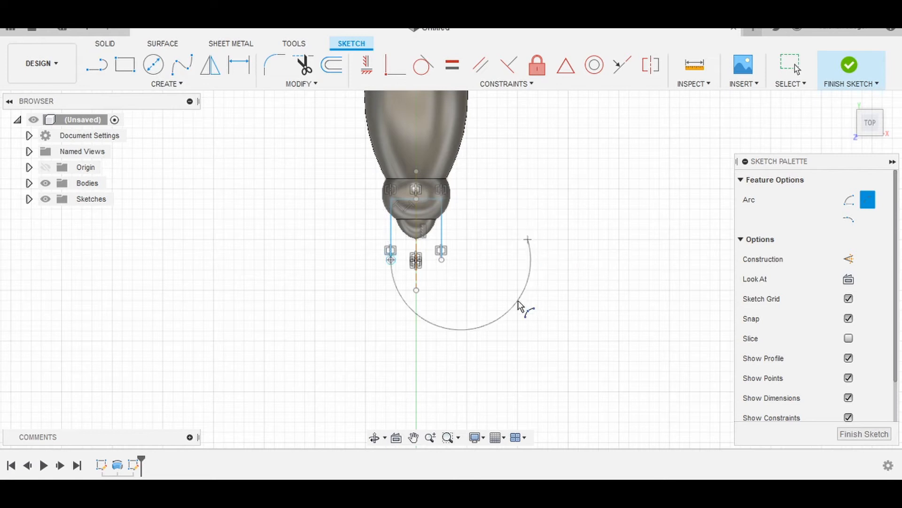
scroll(508, 308, "down", 3)
scroll(510, 312, "down", 2)
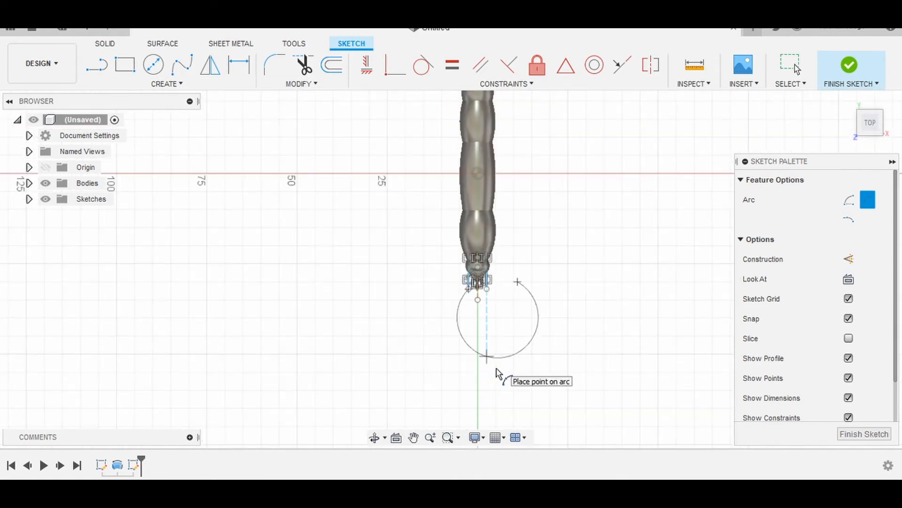
scroll(515, 373, "down", 2)
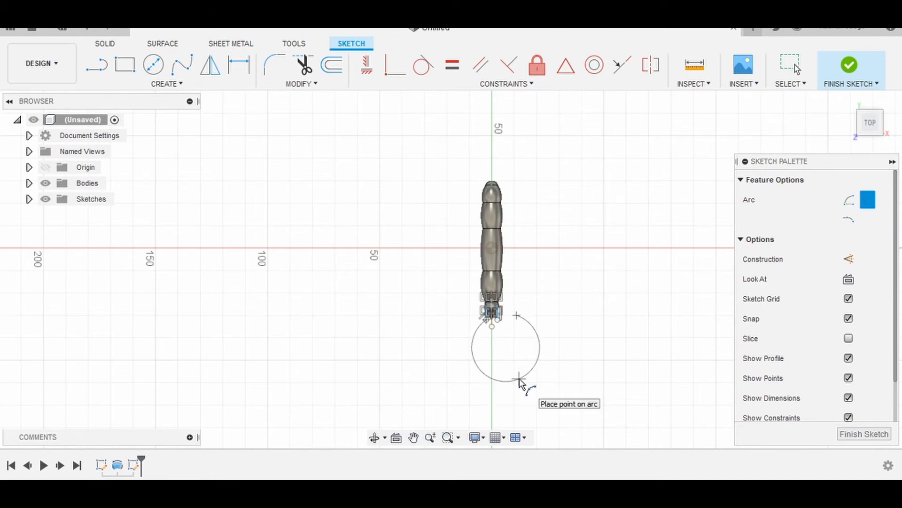
left_click(520, 383)
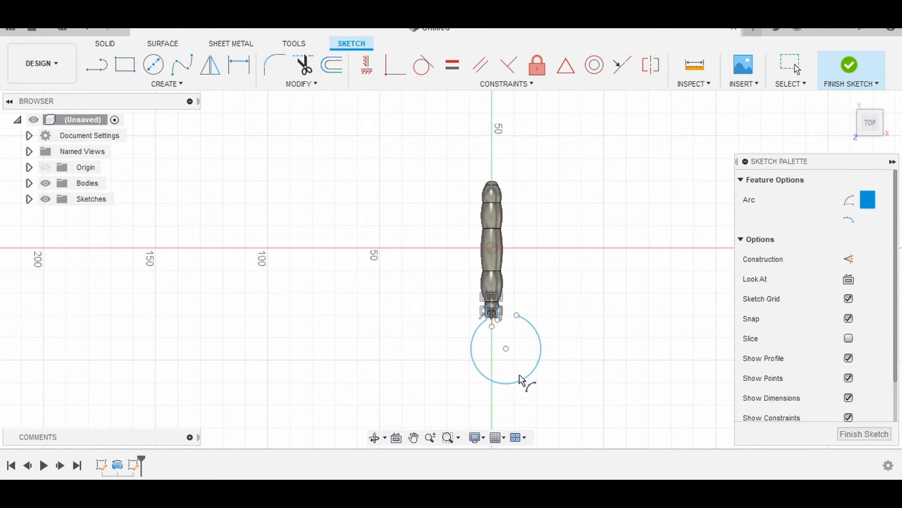
Draw a smaller three-point inner arc from the right vertical line's lower end, with a horizontal chord of about 7.5 mm, bulging downward
scroll(521, 348, "down", 2)
scroll(519, 345, "up", 6)
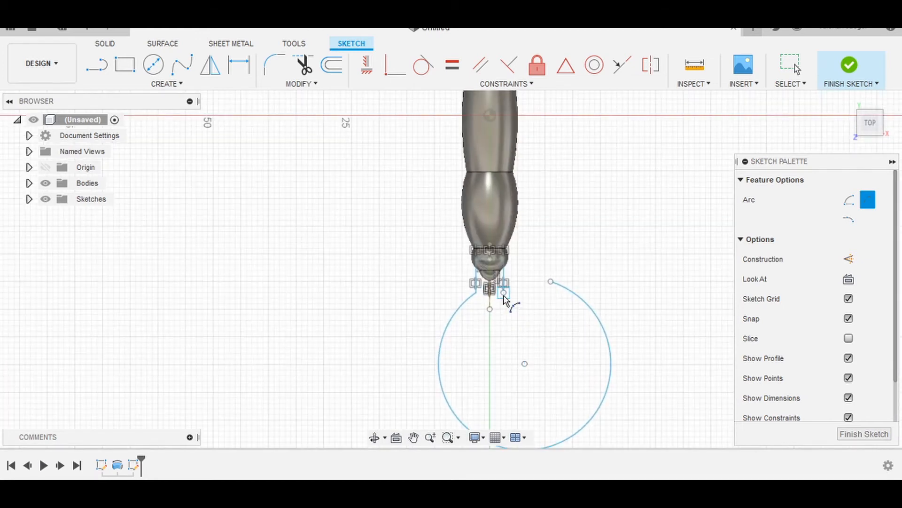
left_click(504, 293)
scroll(540, 296, "up", 3)
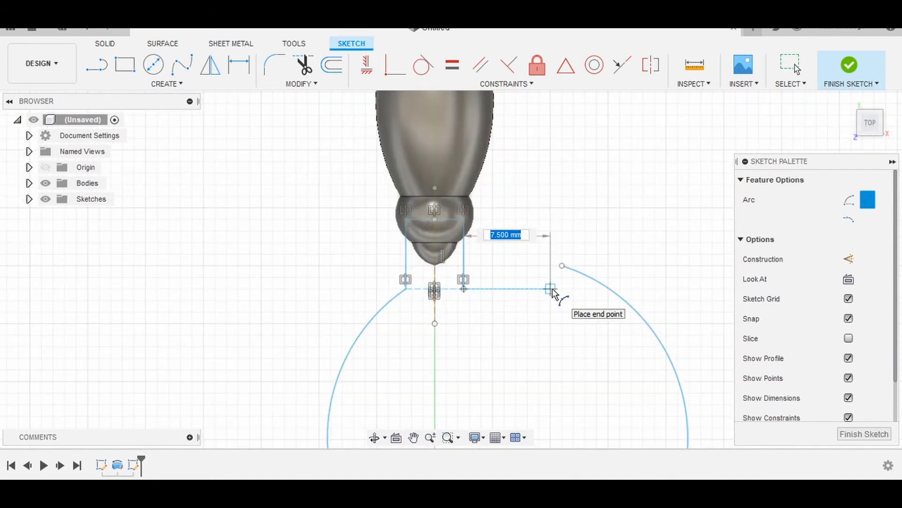
left_click(552, 288)
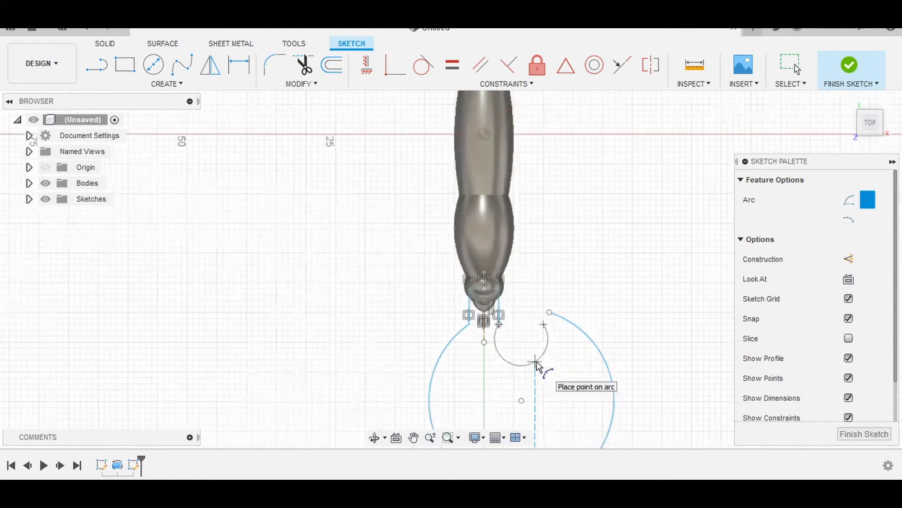
scroll(539, 363, "down", 2)
scroll(545, 376, "down", 2)
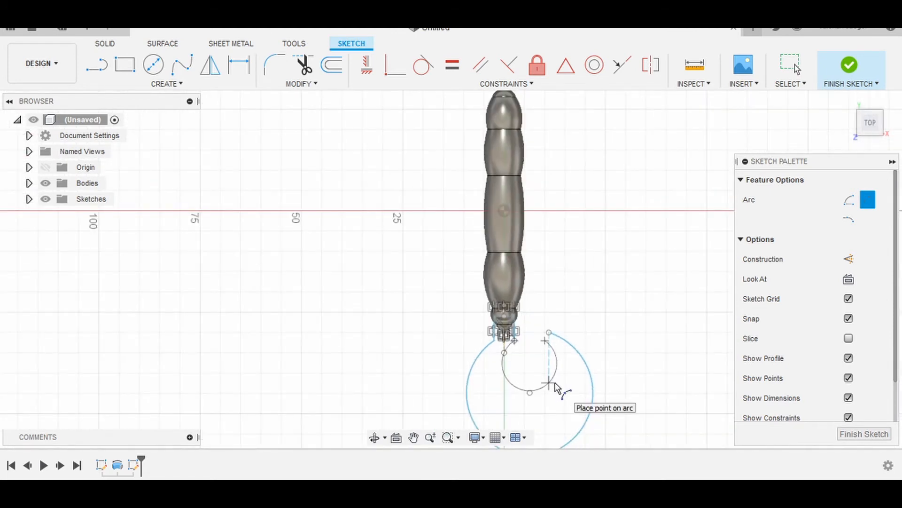
scroll(555, 383, "down", 1)
scroll(555, 383, "down", 1)
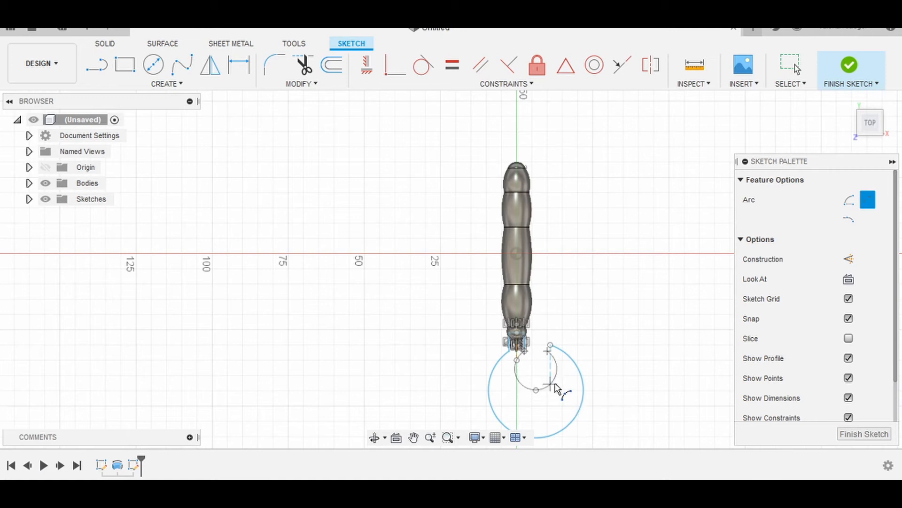
left_click(557, 390)
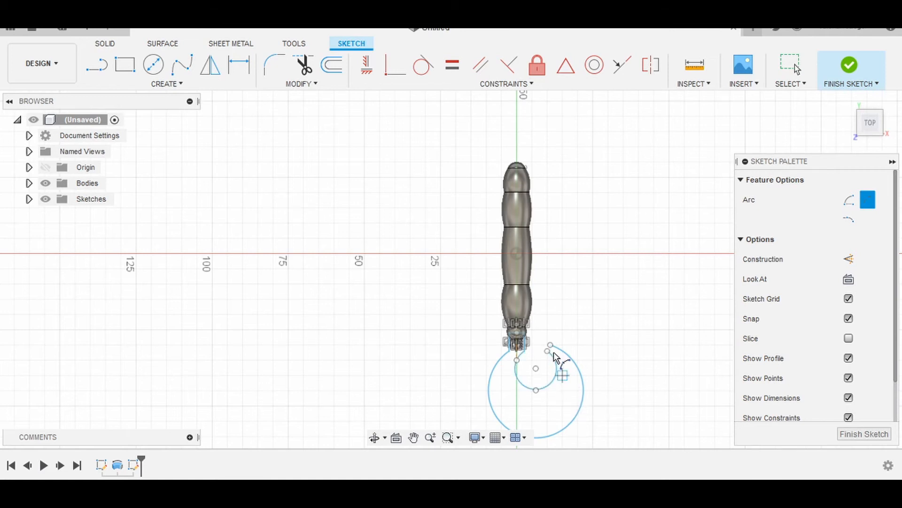
Close the hook's tip with a small outward-rounded arc joining the free ends of the inner and outer arcs, and finish the sketch
scroll(555, 357, "up", 4)
scroll(536, 359, "up", 2)
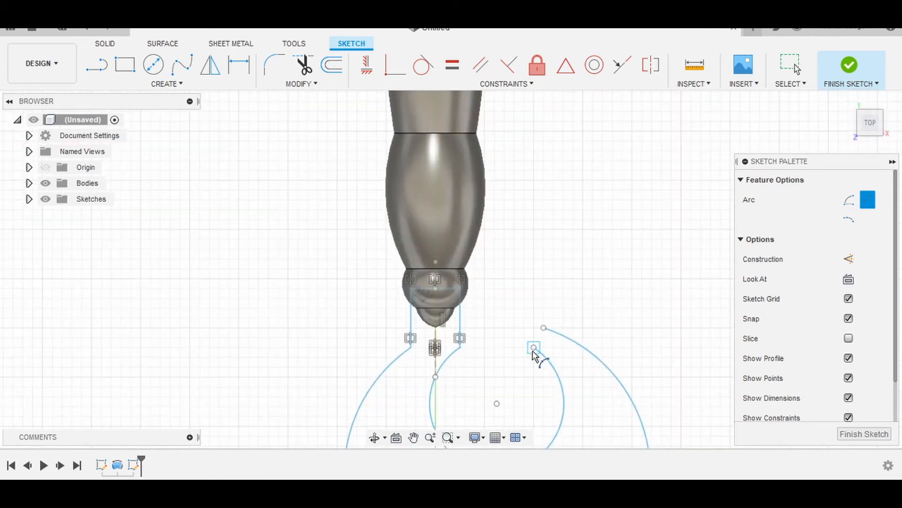
left_click(543, 329)
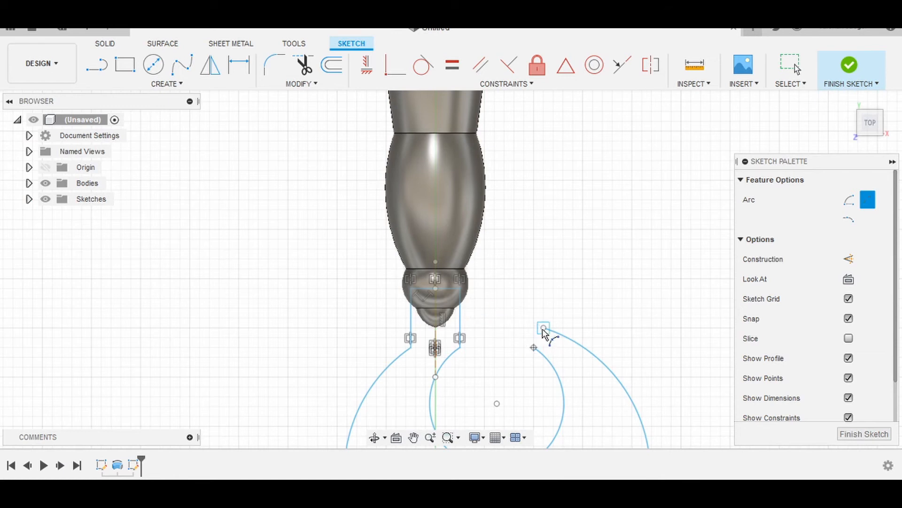
scroll(541, 349, "up", 3)
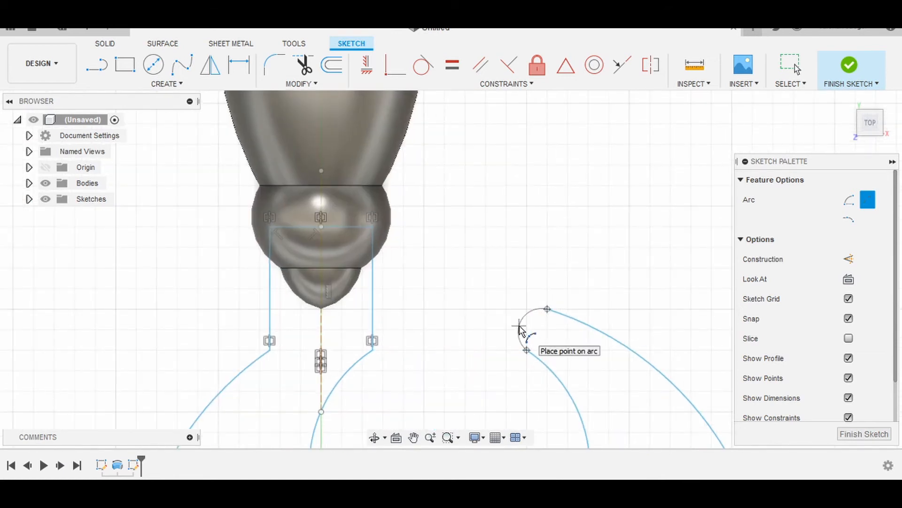
left_click(520, 328)
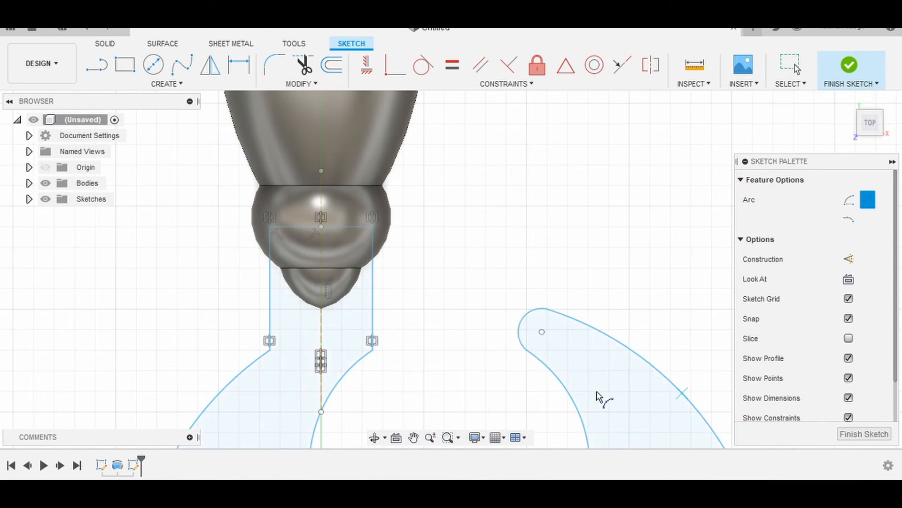
scroll(569, 374, "down", 3)
mouse_move(573, 372)
middle_mouse_down()
mouse_move(626, 359)
mouse_move(580, 255)
mouse_move(572, 205)
middle_mouse_up()
left_click(864, 433)
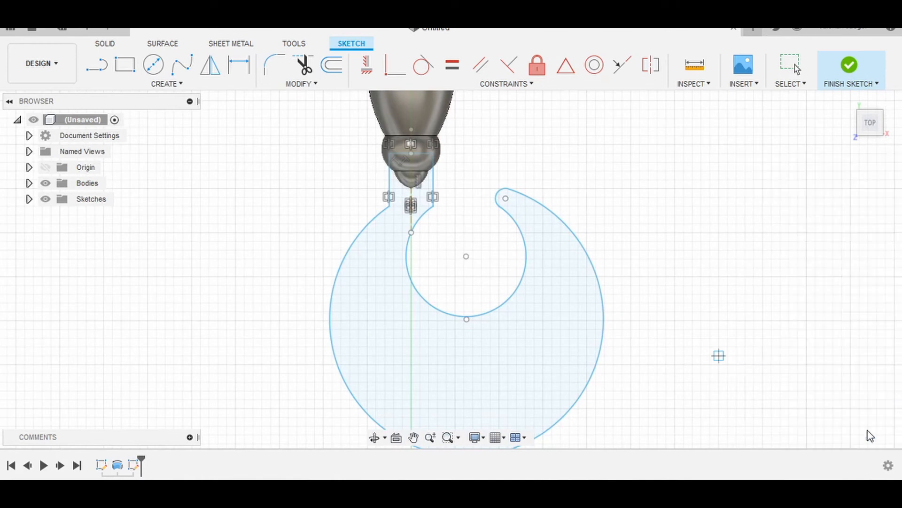
Start an extrusion of the closed hook-shaped profile with its direction set to Symmetric
scroll(568, 296, "down", 2)
scroll(679, 368, "down", 3)
middle_click_drag(678, 368, 624, 304)
key("Escape")
left_click(125, 66)
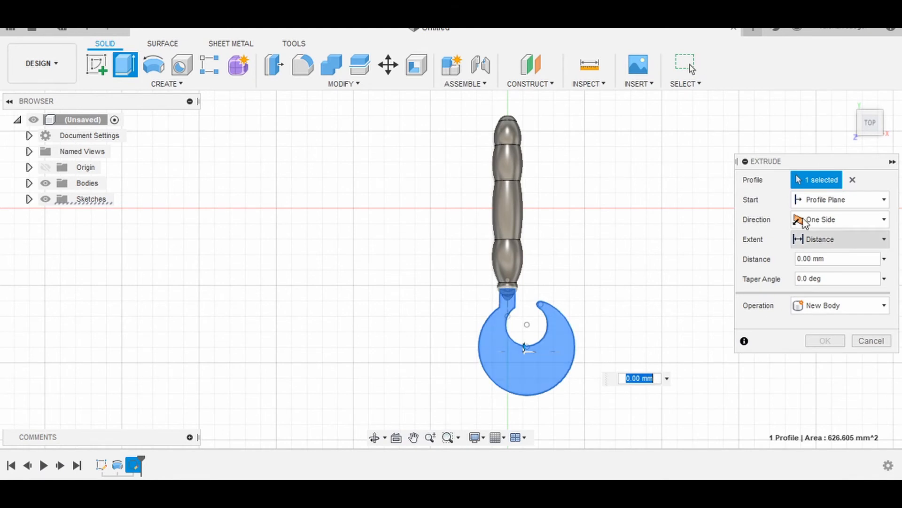
left_click(851, 224)
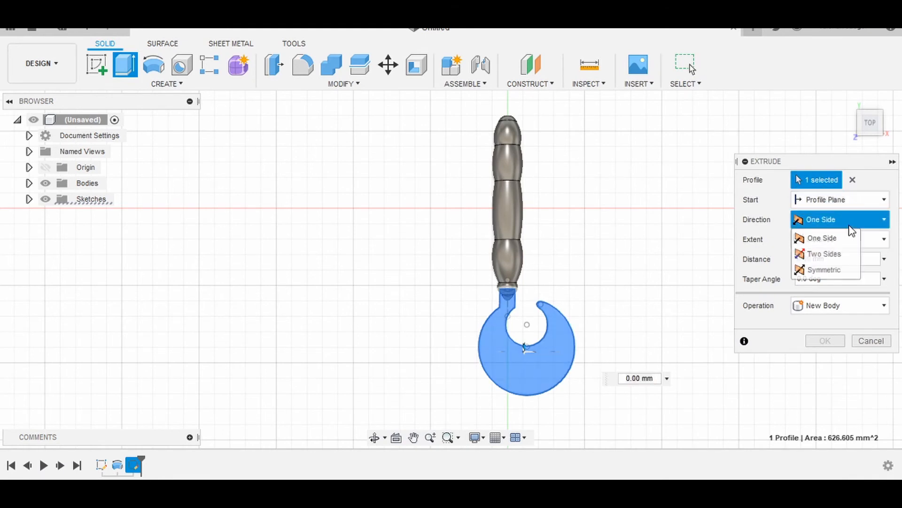
left_click(823, 267)
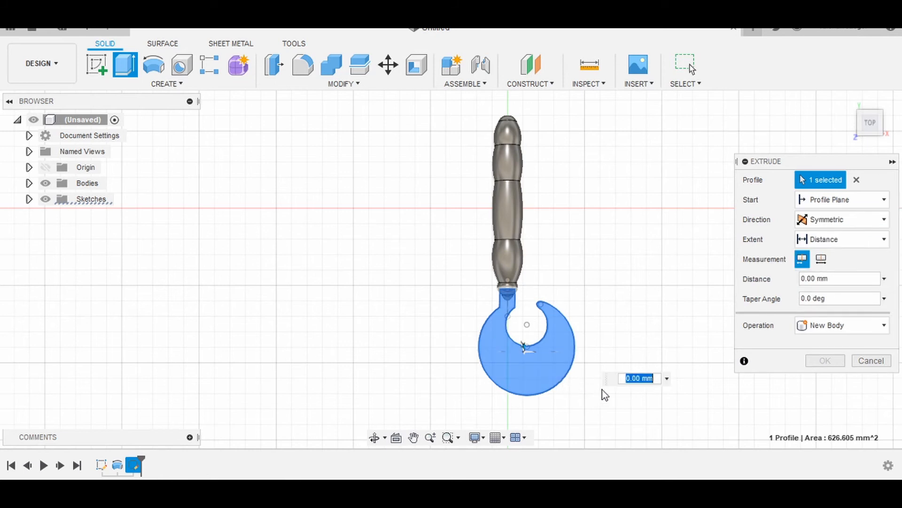
Set the hook extrusion's distance to 1 mm and create it as a new body
middle_click_drag(617, 392, 658, 371, "shift")
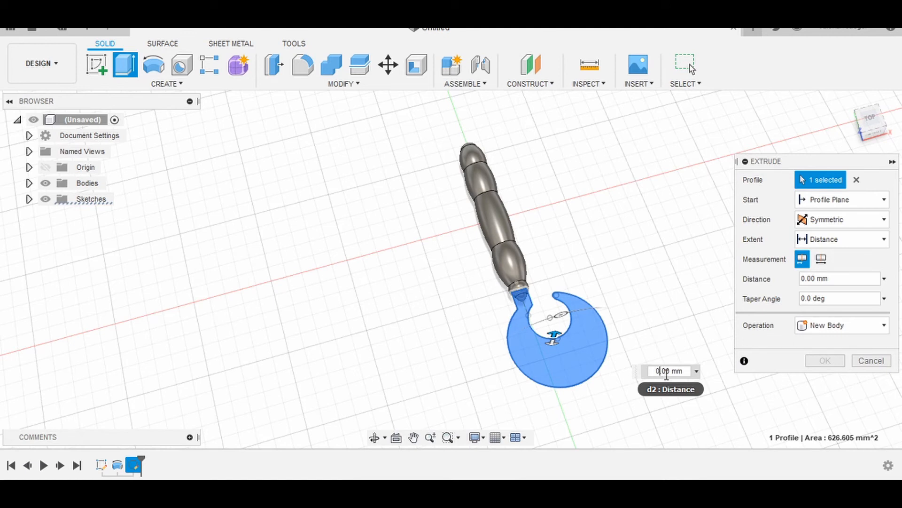
type("1")
key("Return")
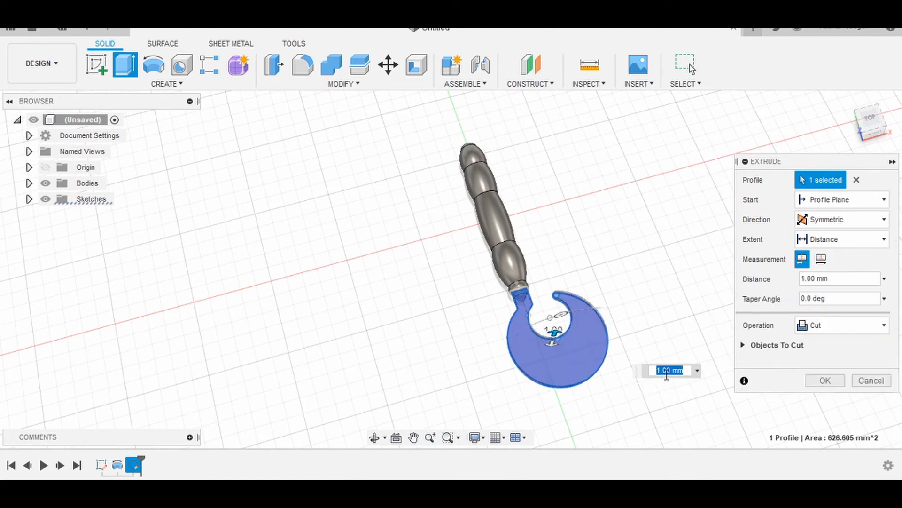
left_click(840, 326)
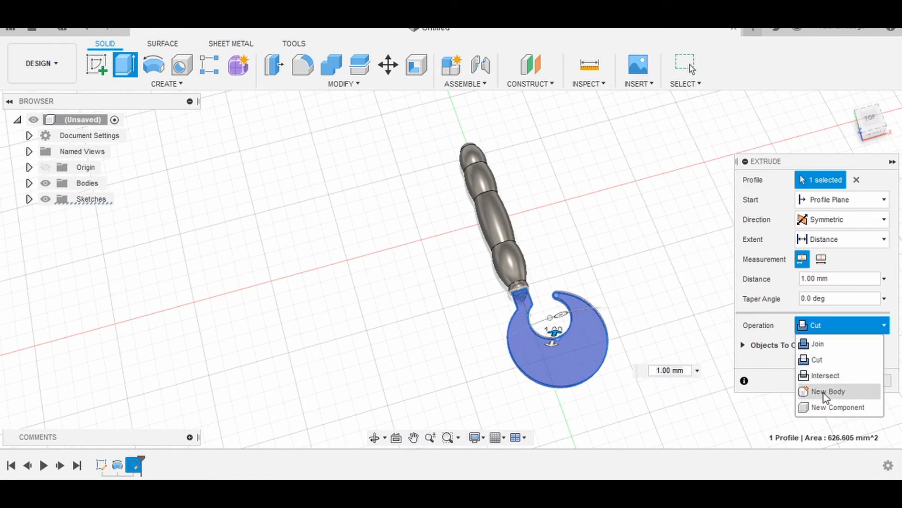
left_click(842, 391)
middle_click_drag(655, 342, 669, 290, "shift")
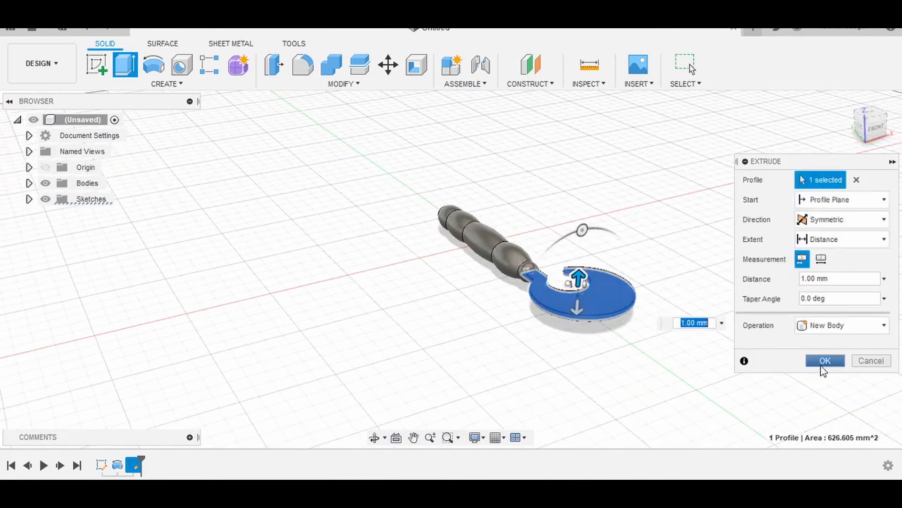
left_click(834, 361)
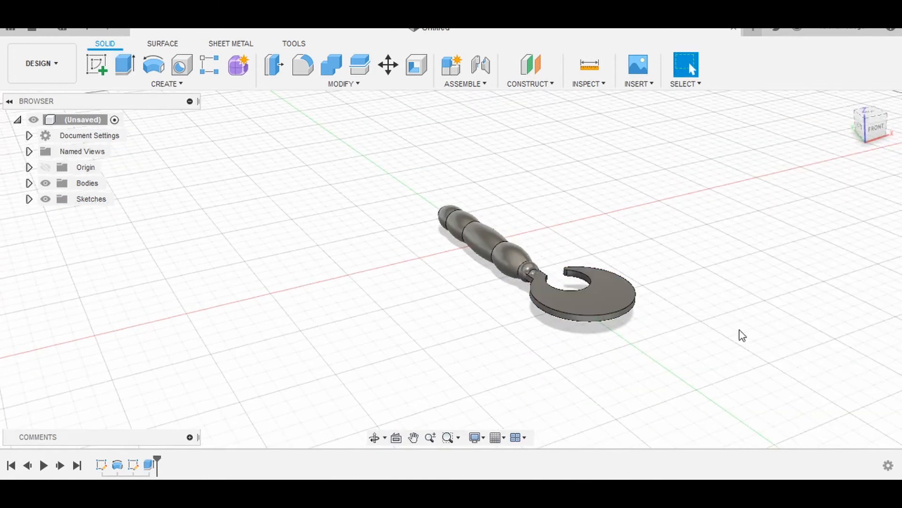
Fillet the blade's upper and lower flat faces with a 1 mm radius
left_click(602, 303)
middle_click_drag(616, 353, 518, 305)
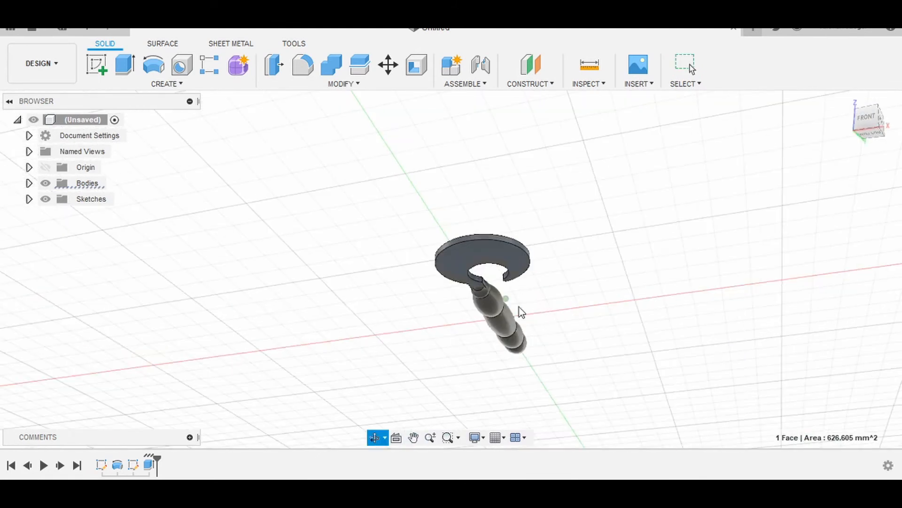
left_click(469, 245, "ctrl")
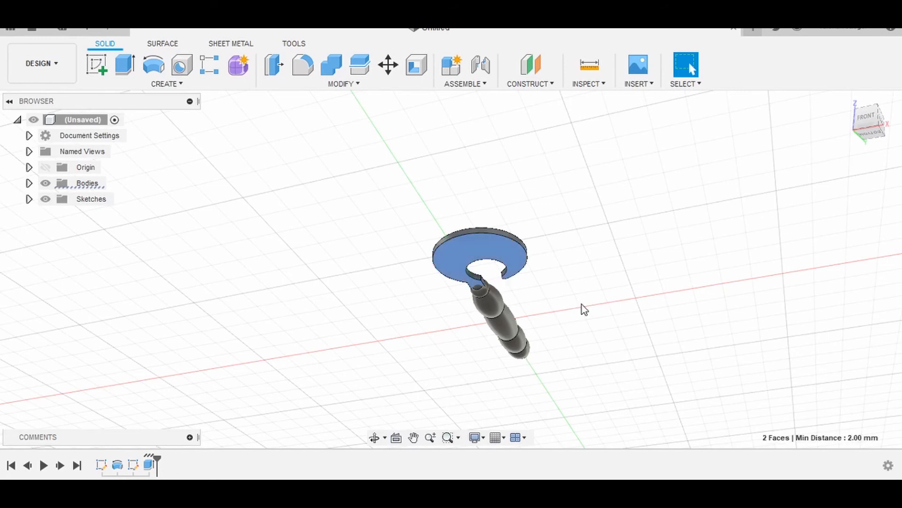
middle_click_drag(582, 305, 623, 399, "shift")
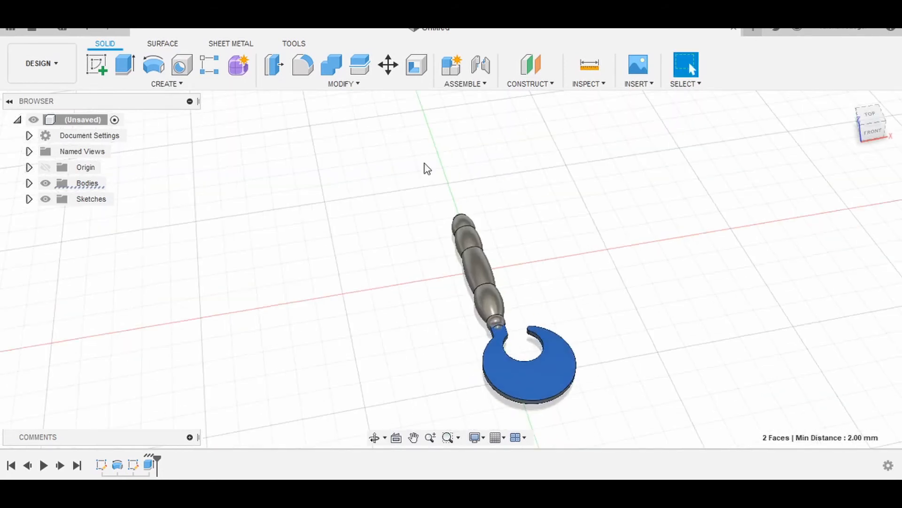
left_click(308, 72)
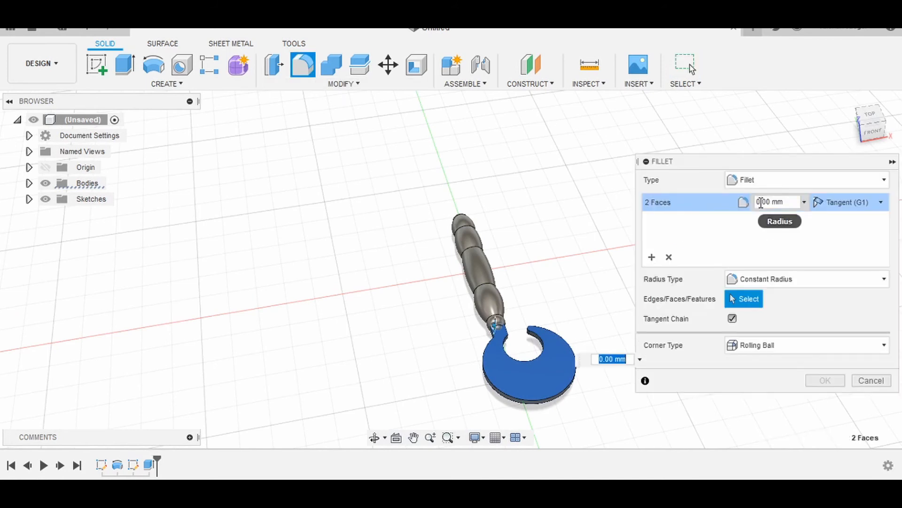
left_click(761, 202)
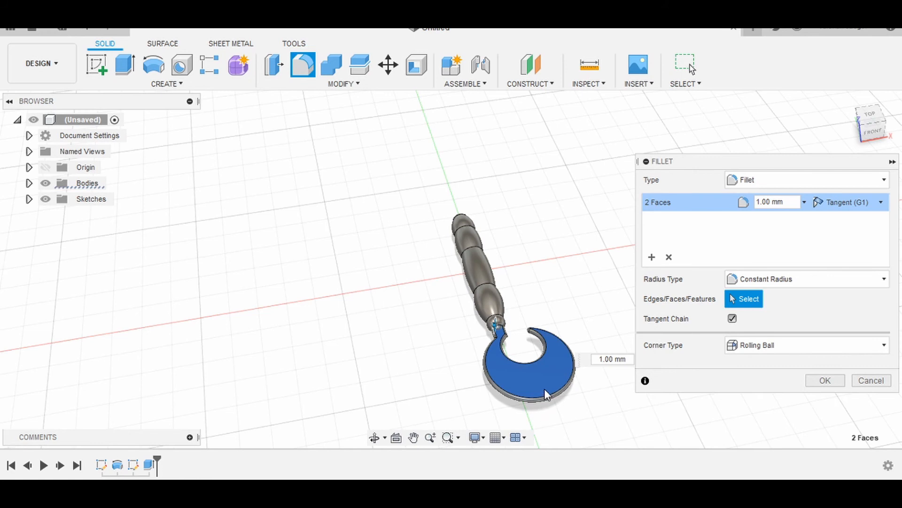
scroll(547, 386, "up", 5)
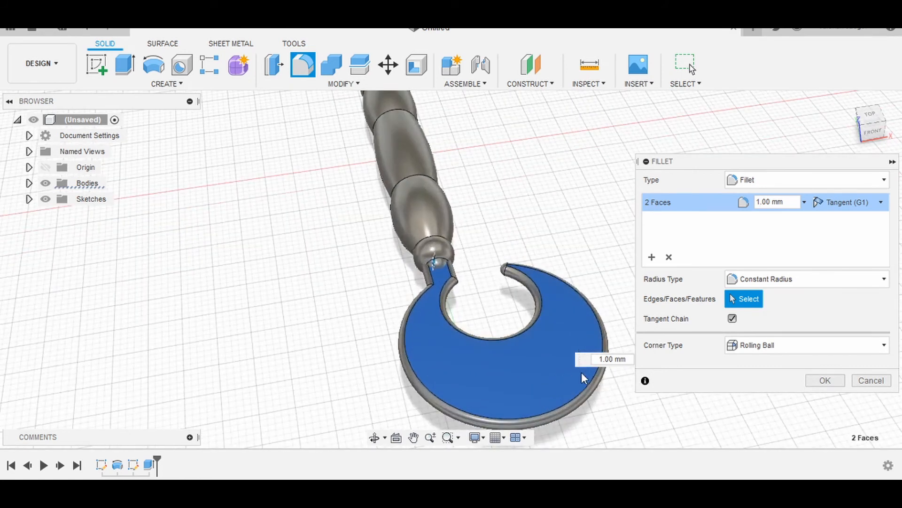
left_click(832, 383)
Round the corner where the blade's neck meets the inner hook curve with a 1 mm fillet on its two edges
scroll(503, 306, "up", 2)
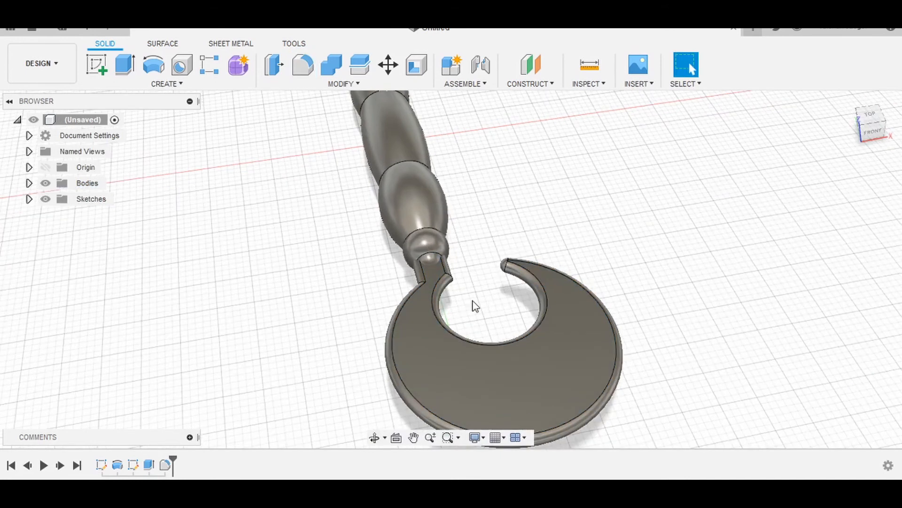
scroll(475, 305, "up", 3)
scroll(415, 258, "up", 6)
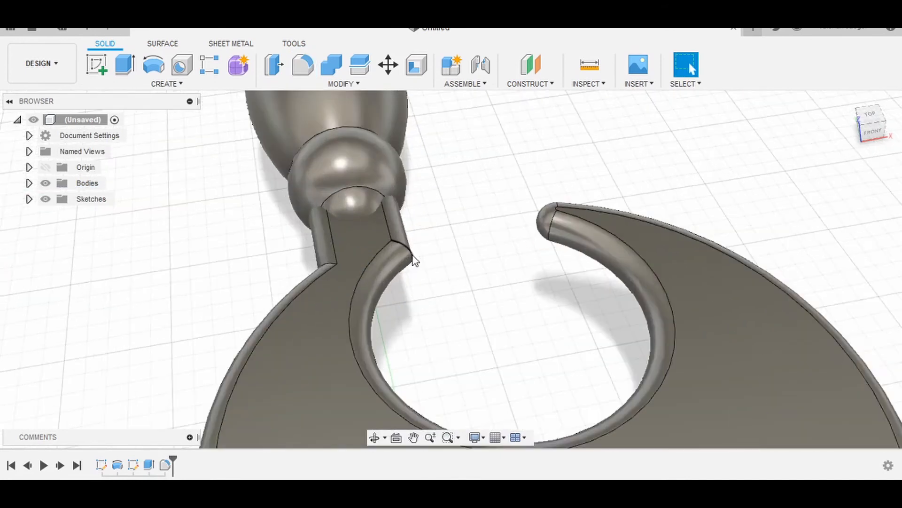
middle_click_drag(475, 309, 390, 289, "shift")
left_click(408, 280)
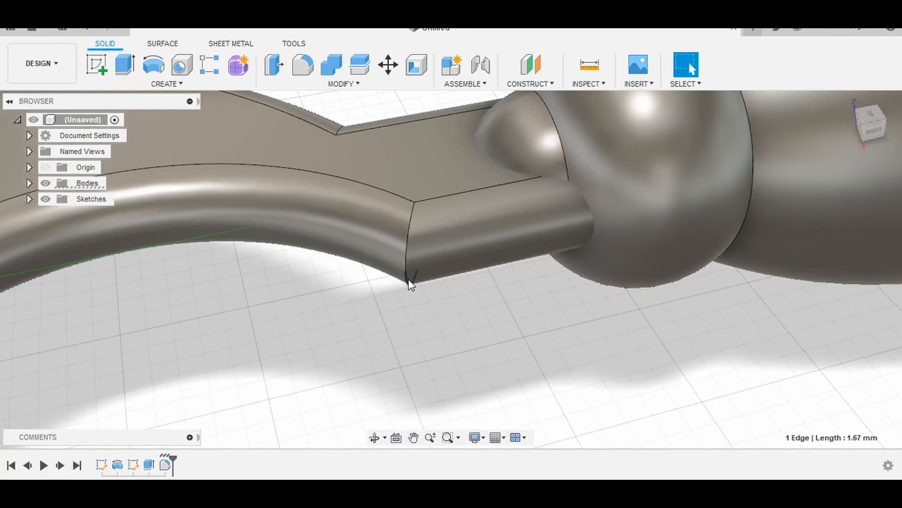
left_click(409, 232, "ctrl")
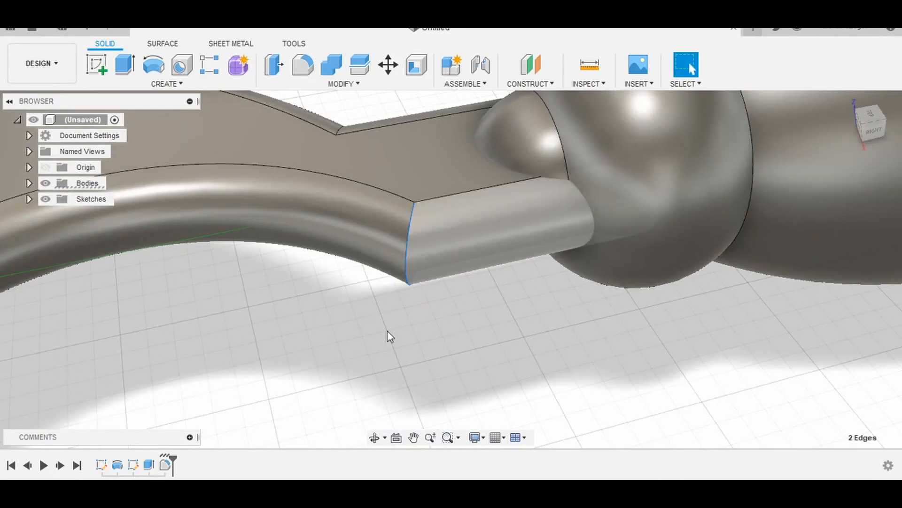
middle_click_drag(388, 331, 491, 354, "shift")
left_click(304, 65)
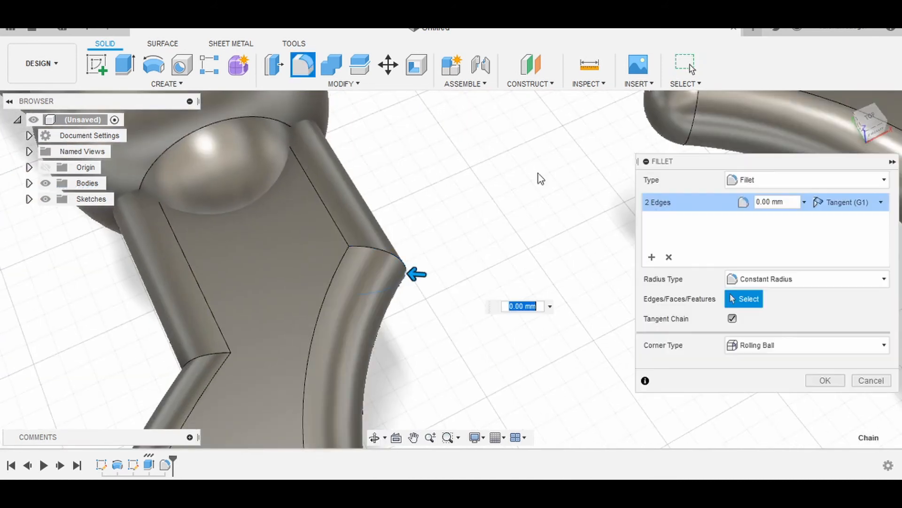
left_click(514, 306)
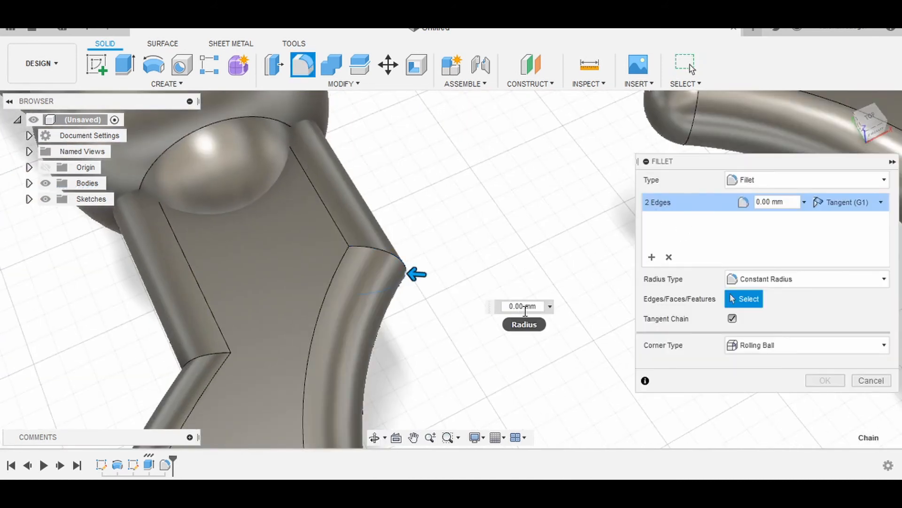
type("1")
key("Return")
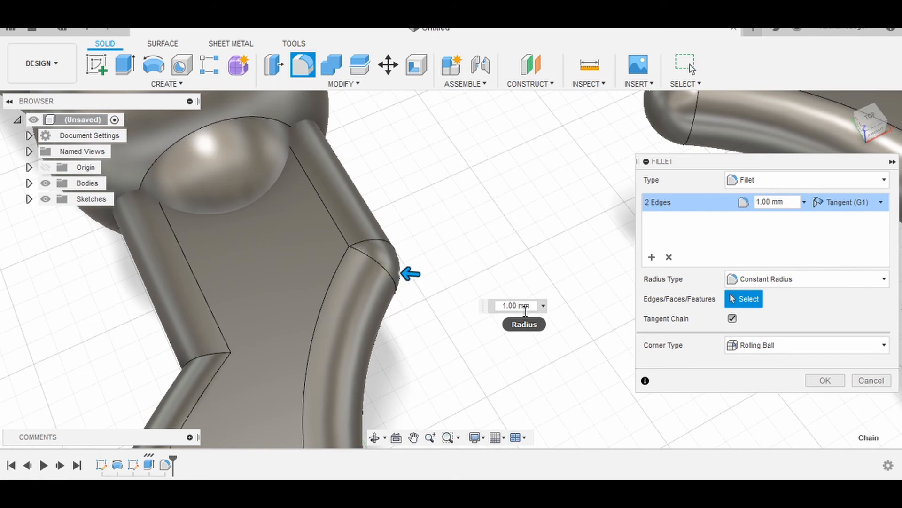
left_click(839, 383)
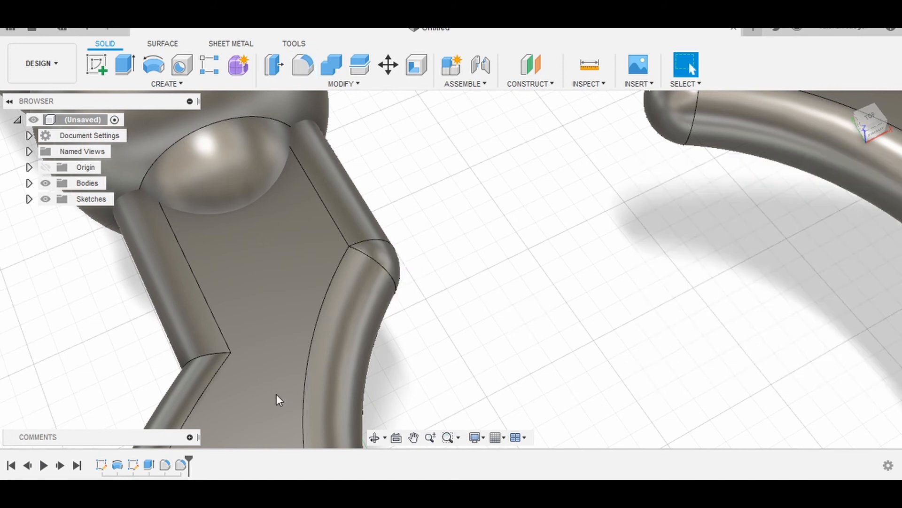
Round the opposite corner, where the neck meets the blade's outer curve, with a 1 mm fillet on its two edges
left_click(212, 356)
key("F4")
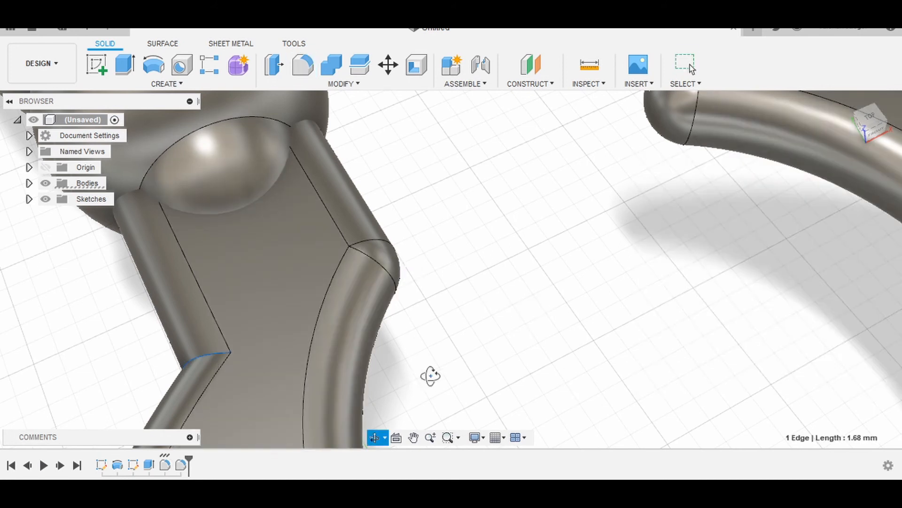
left_click_drag(467, 352, 480, 333)
middle_click_drag(480, 332, 459, 343, "shift")
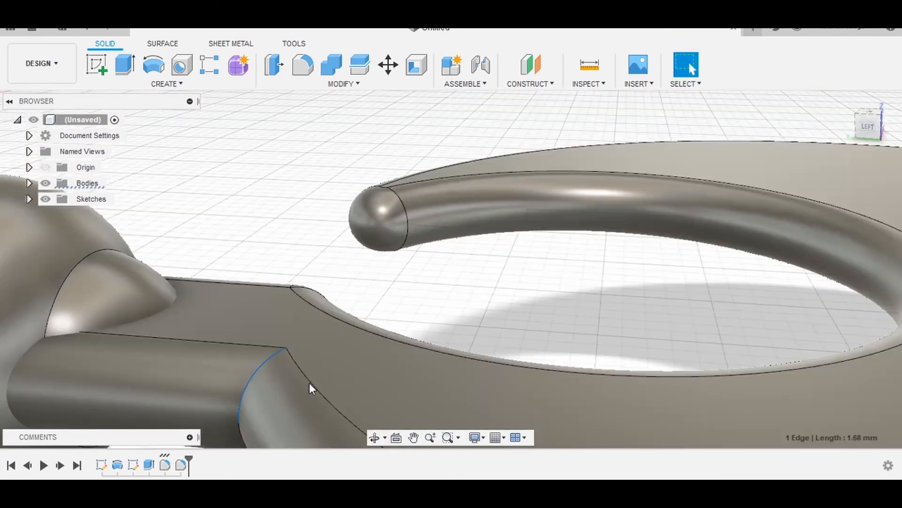
middle_click_drag(309, 380, 331, 263)
left_click(265, 335, "ctrl")
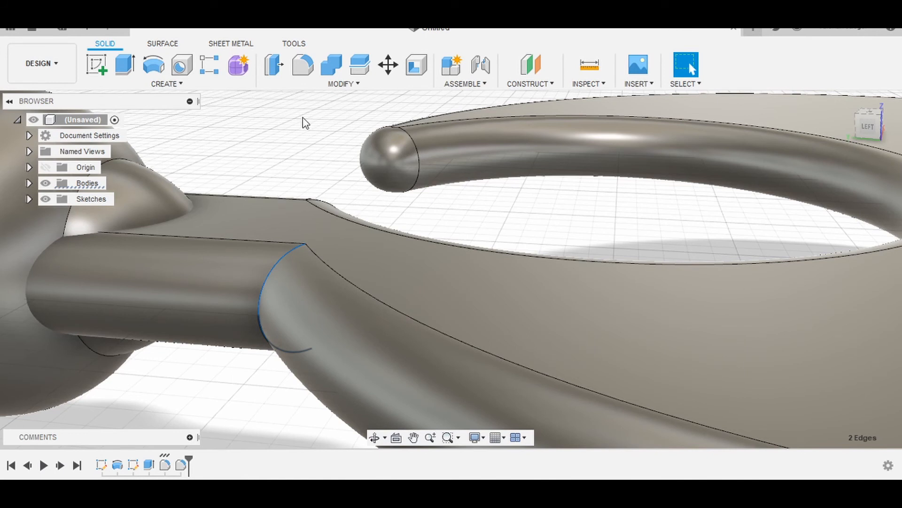
left_click(302, 65)
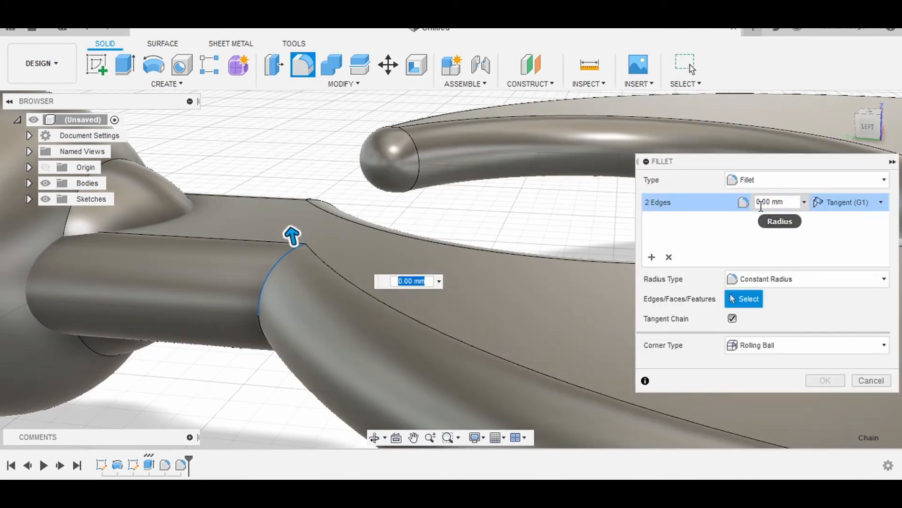
left_click(761, 203)
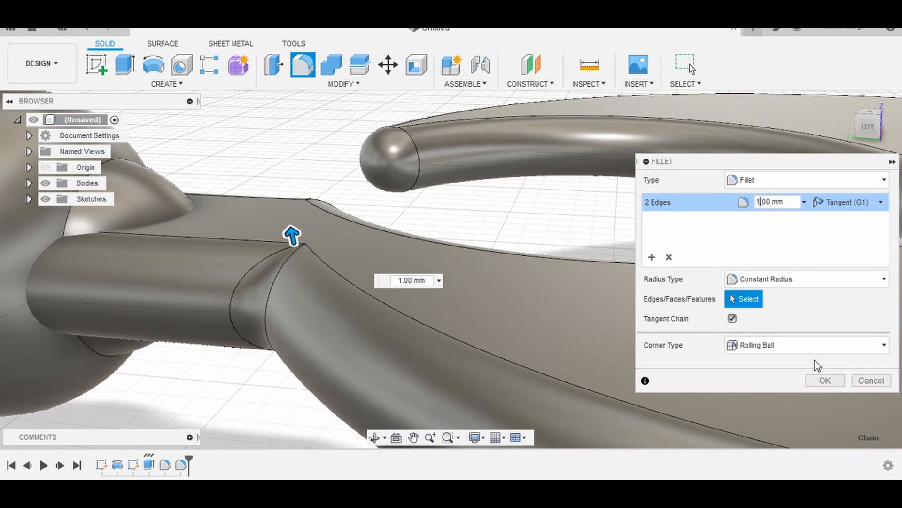
left_click(825, 380)
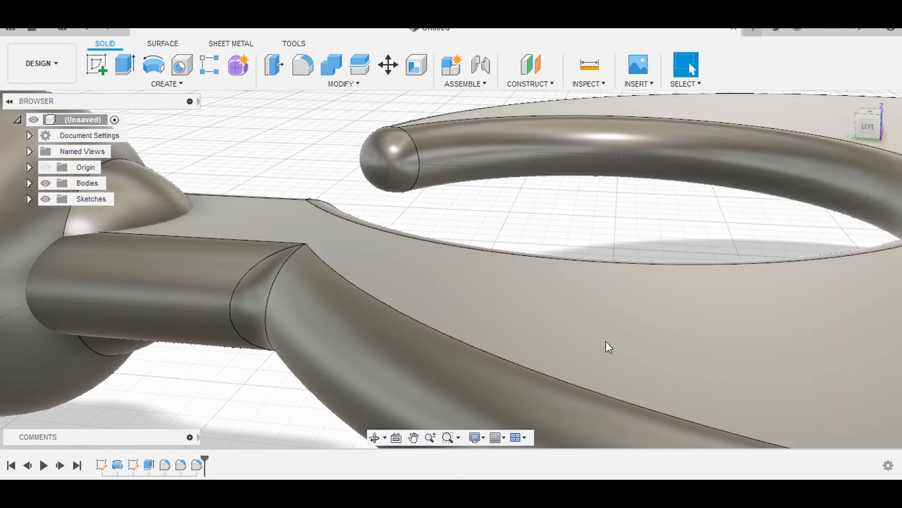
Fillet the six circular seam edges along the handle, from the blade-side tip to the far end cap, with a 1 mm radius
scroll(605, 340, "down", 5)
scroll(604, 340, "down", 3)
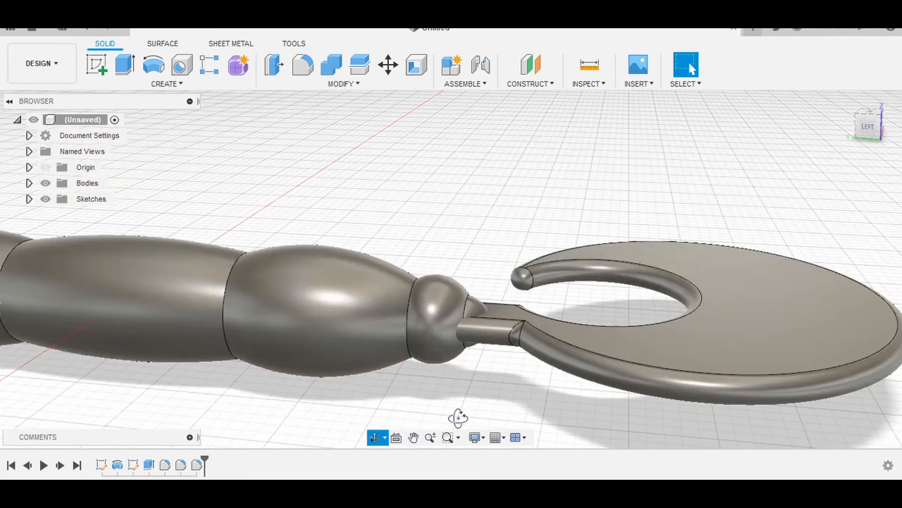
middle_click_drag(459, 417, 382, 433, "shift")
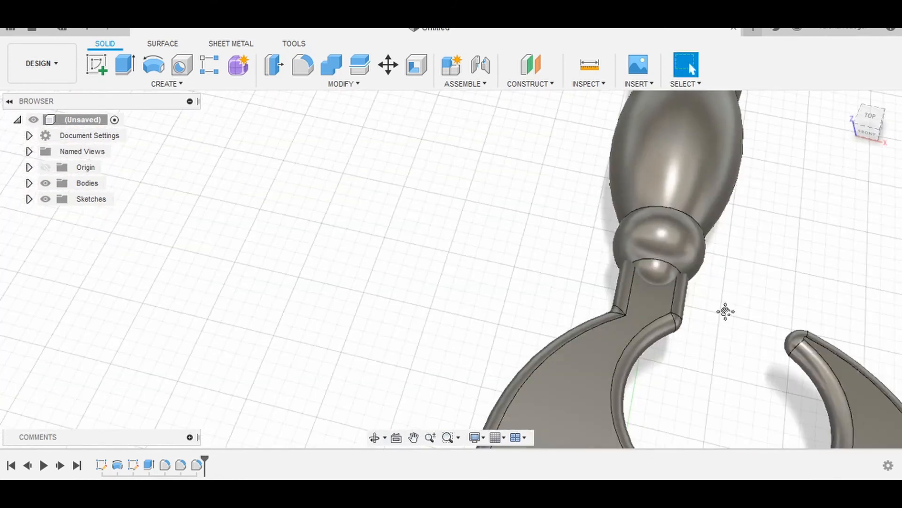
middle_click_drag(725, 310, 650, 424)
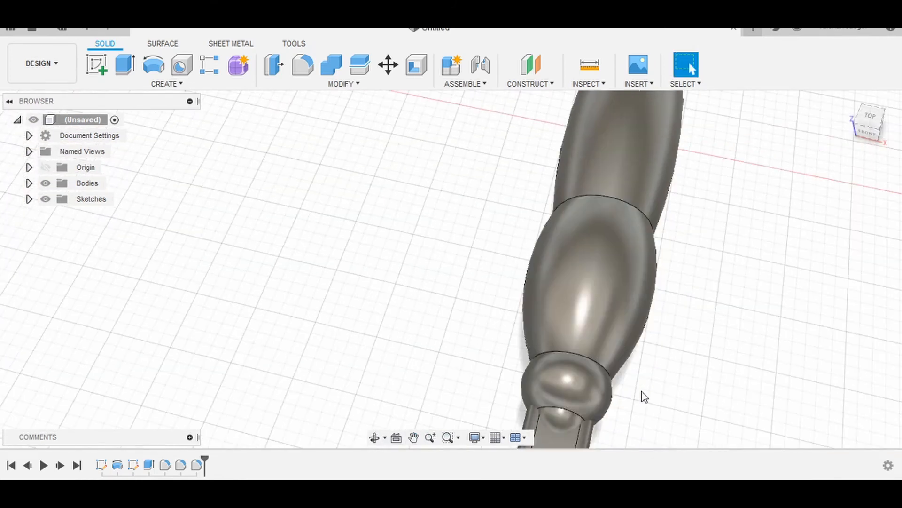
left_click(564, 408)
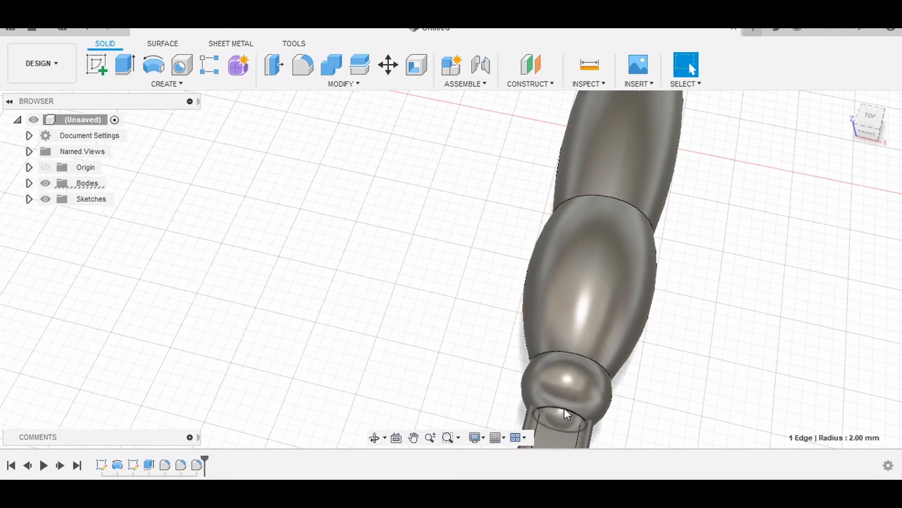
left_click(579, 354, "ctrl")
left_click(620, 203, "ctrl")
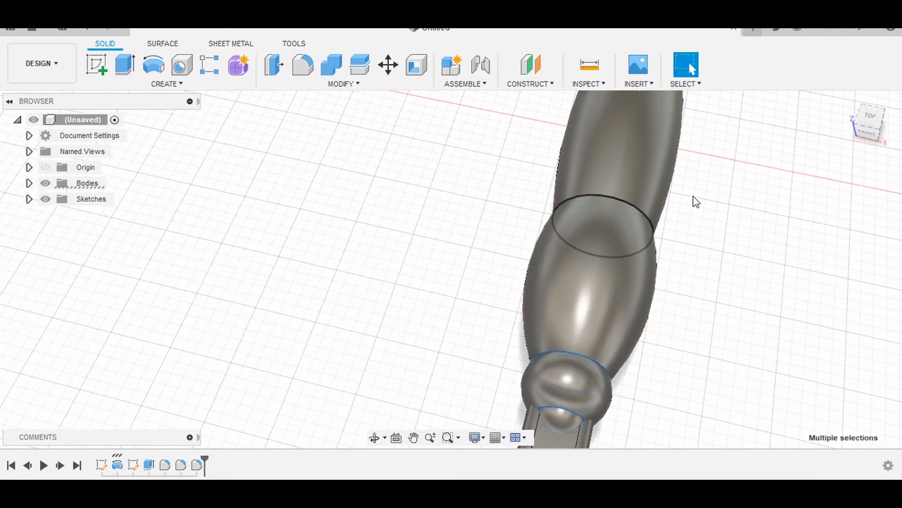
middle_click_drag(672, 294, 631, 405)
middle_click_drag(667, 279, 629, 376)
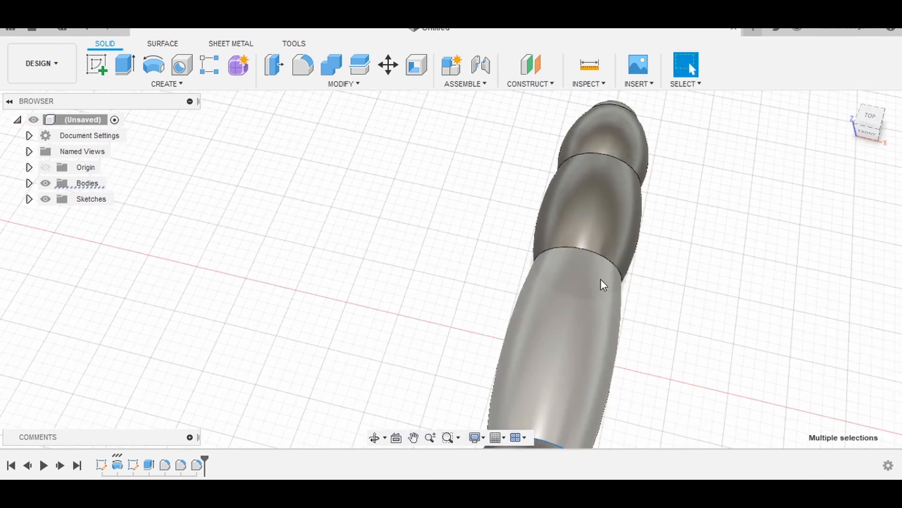
left_click(594, 252, "ctrl")
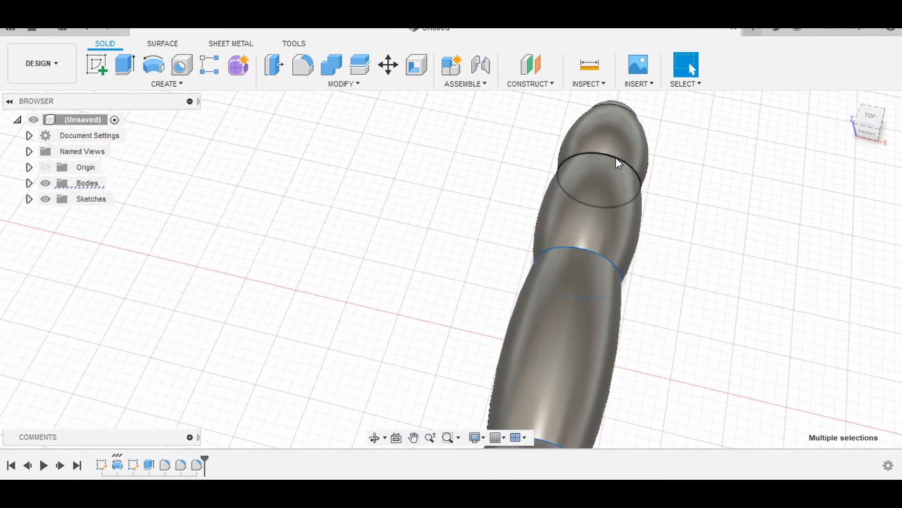
left_click(616, 157, "ctrl")
left_click(616, 109, "ctrl")
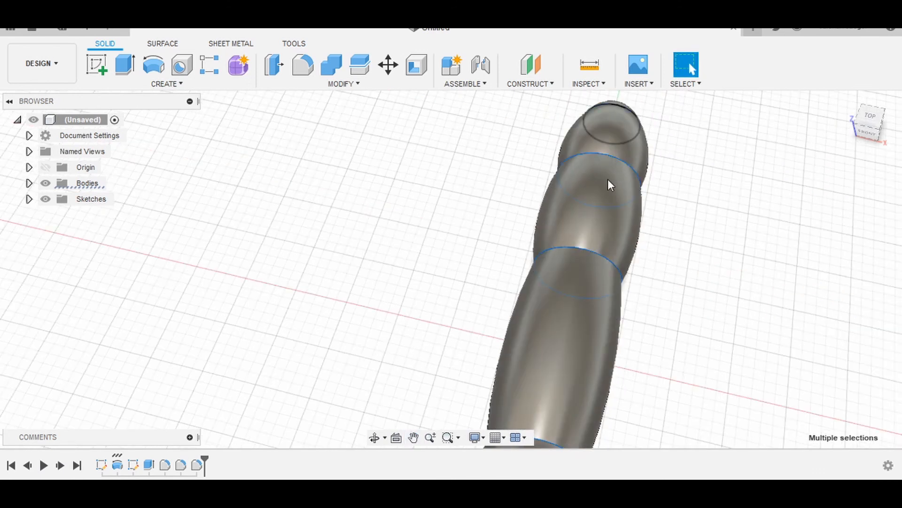
left_click(303, 64)
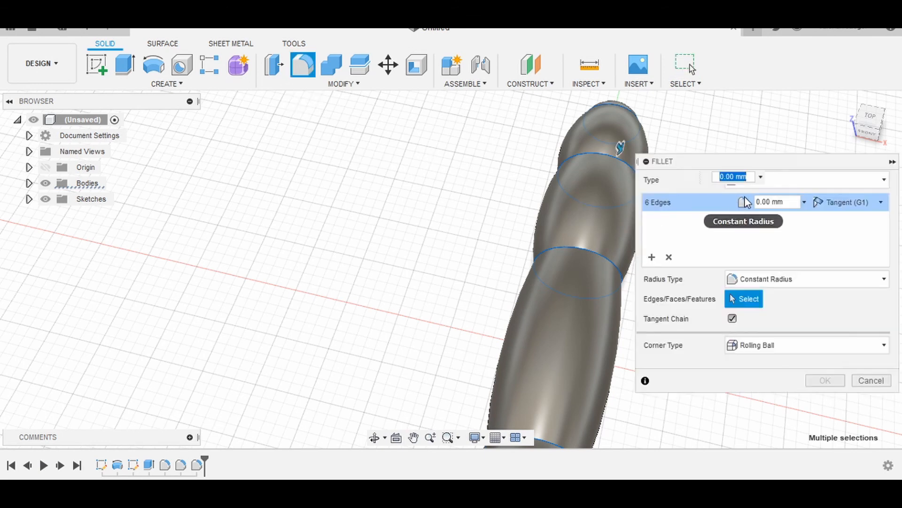
left_click(726, 179)
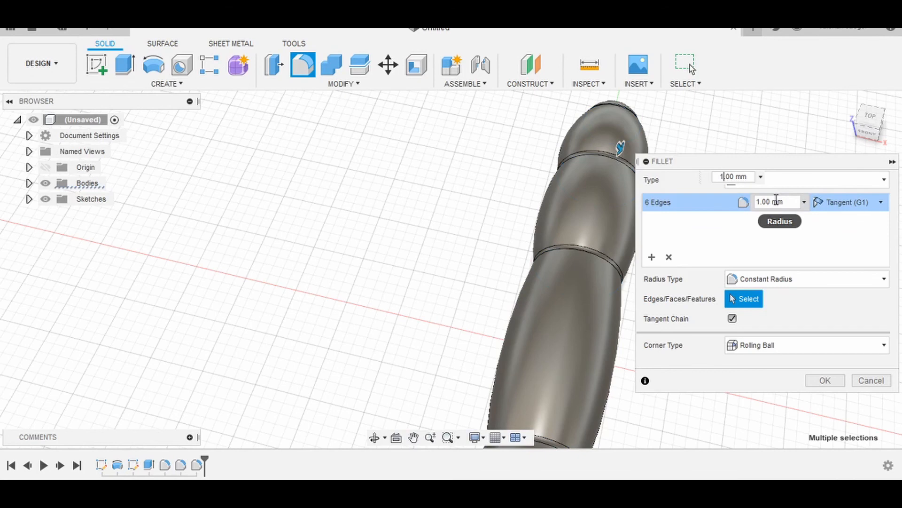
key("Return")
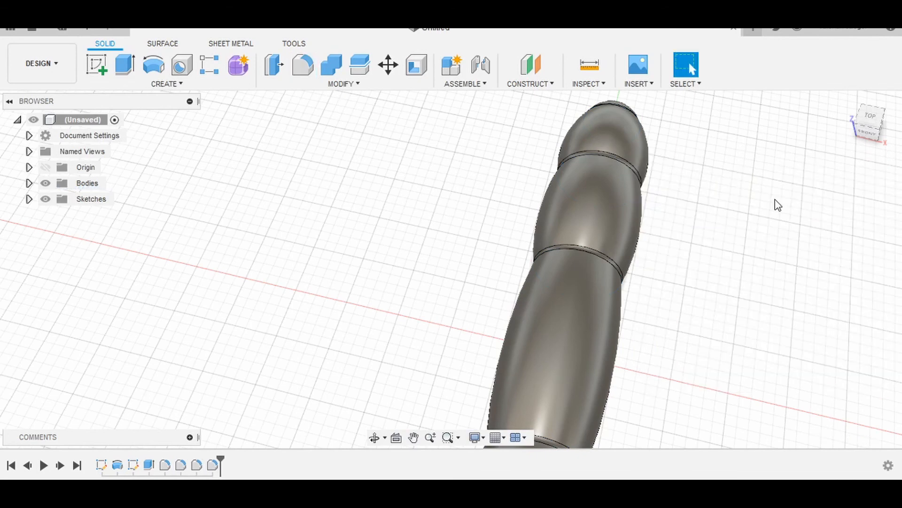
Hide and show Body1 and Body2 in turn to check which part of the model each body contains
scroll(714, 362, "down", 5)
middle_click_drag(718, 369, 627, 244)
scroll(652, 296, "down", 3)
middle_click_drag(669, 315, 651, 282)
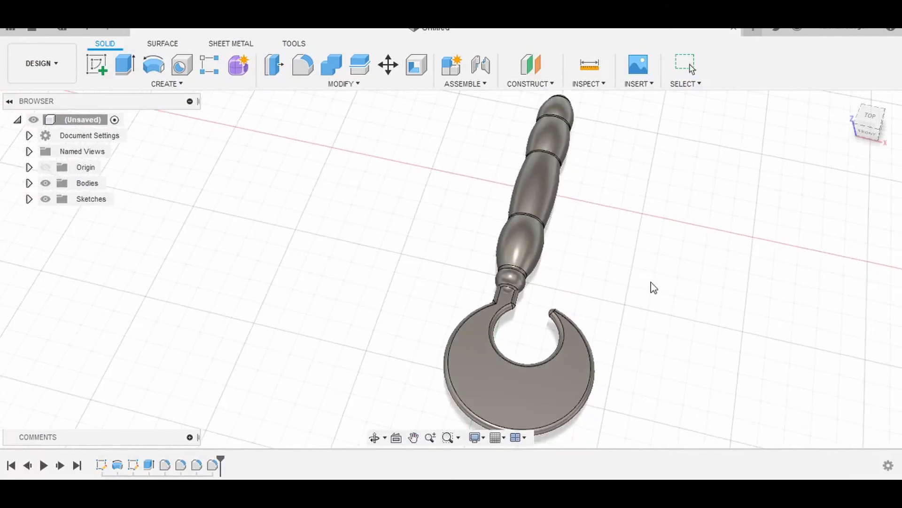
left_click(28, 183)
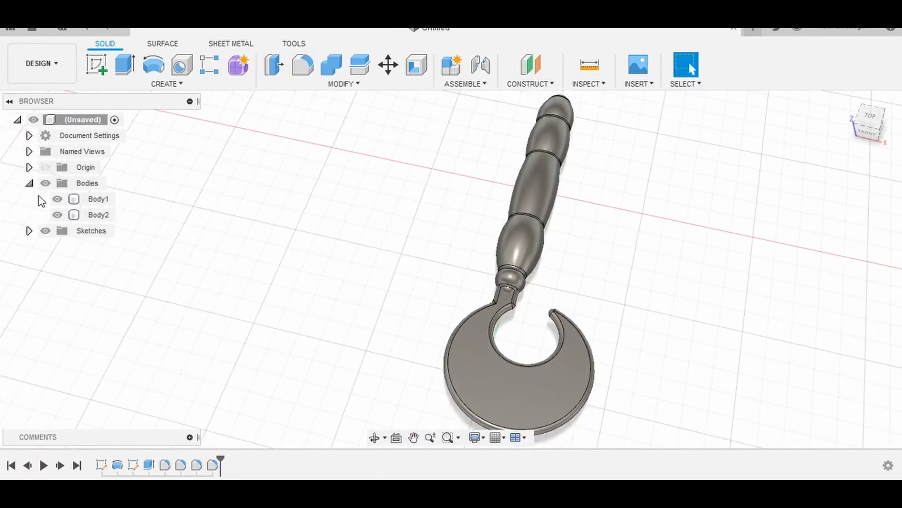
left_click(58, 199)
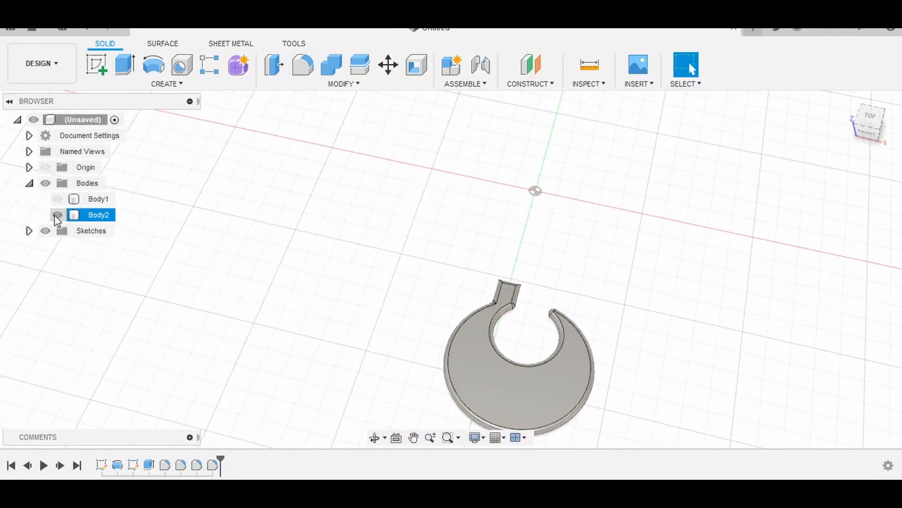
left_click(58, 215)
left_click(56, 215)
left_click(56, 199)
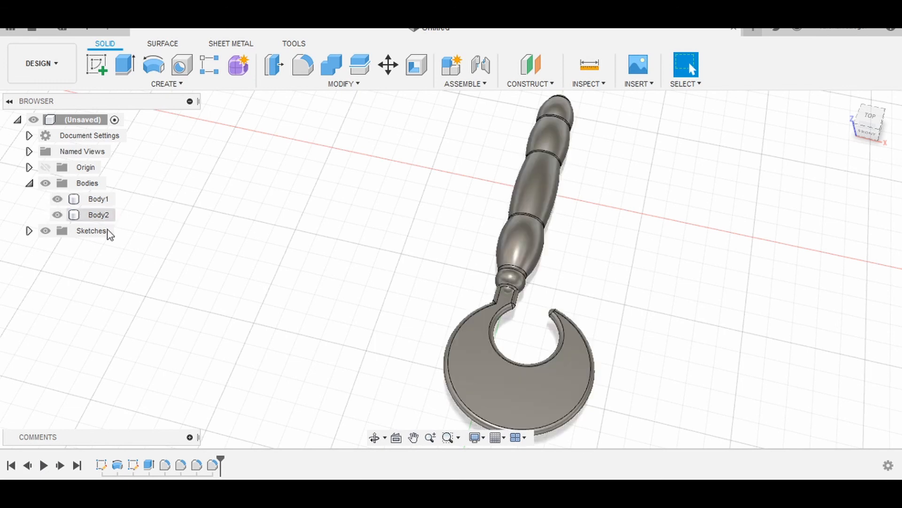
Combine the handle as target body with the blade as tool body, using the Join operation
left_click(333, 69)
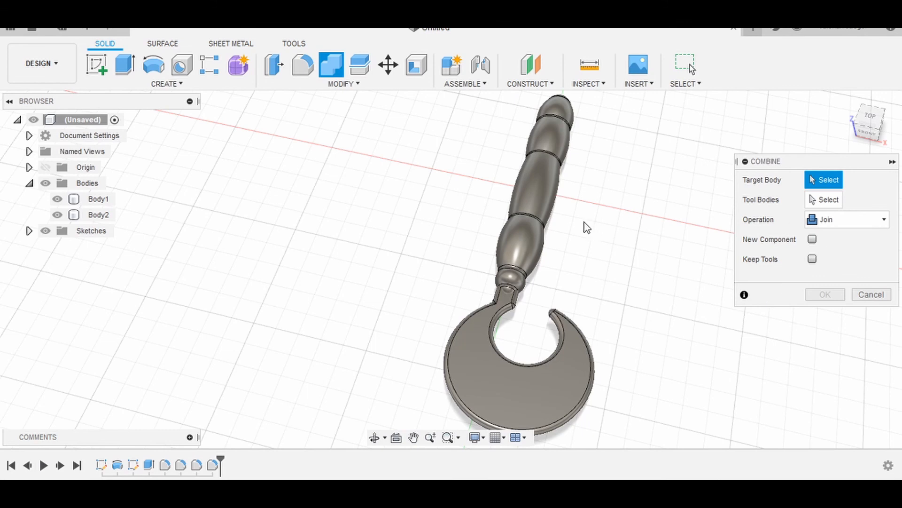
left_click(537, 213)
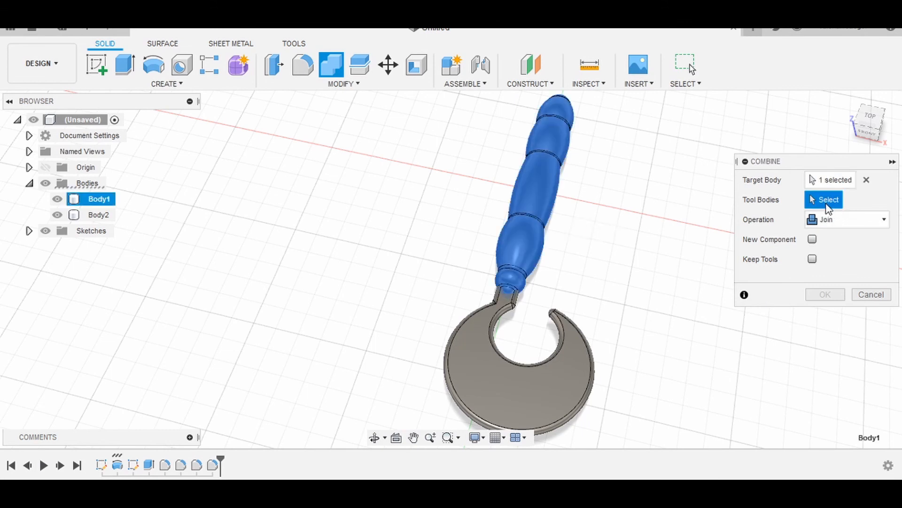
left_click(562, 399)
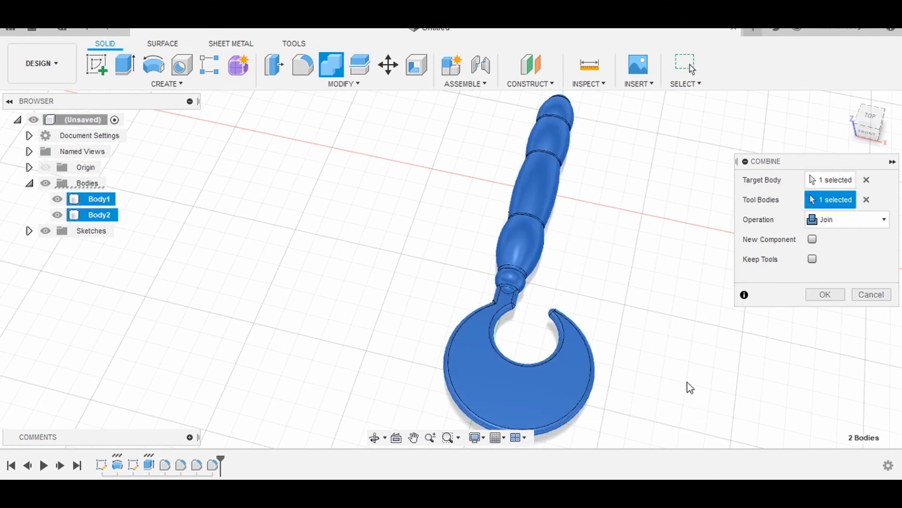
left_click(825, 294)
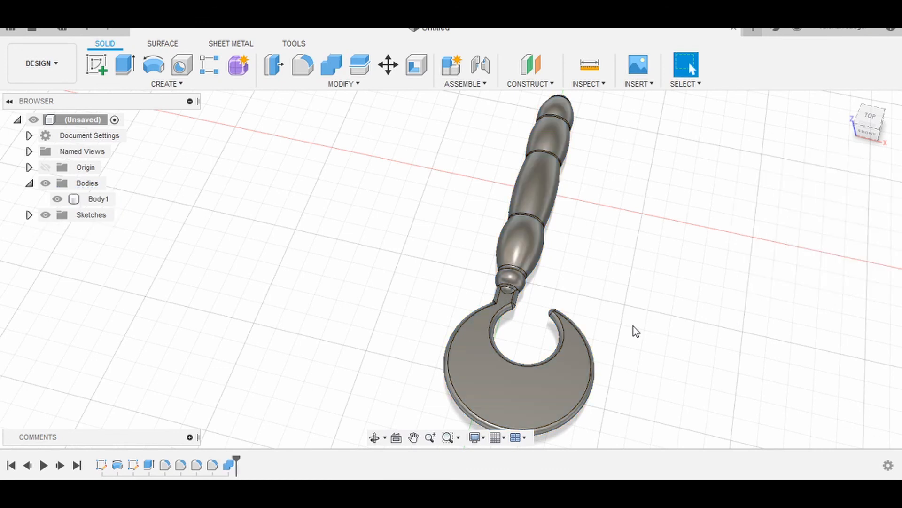
middle_click_drag(630, 301, 735, 351, "shift")
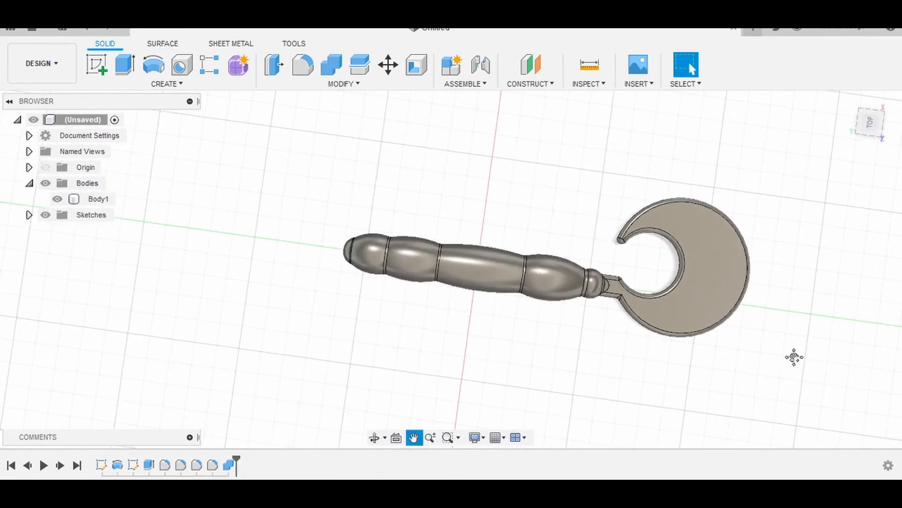
mouse_move(793, 357)
middle_mouse_down()
mouse_move(746, 353)
mouse_move(796, 366)
middle_mouse_up()
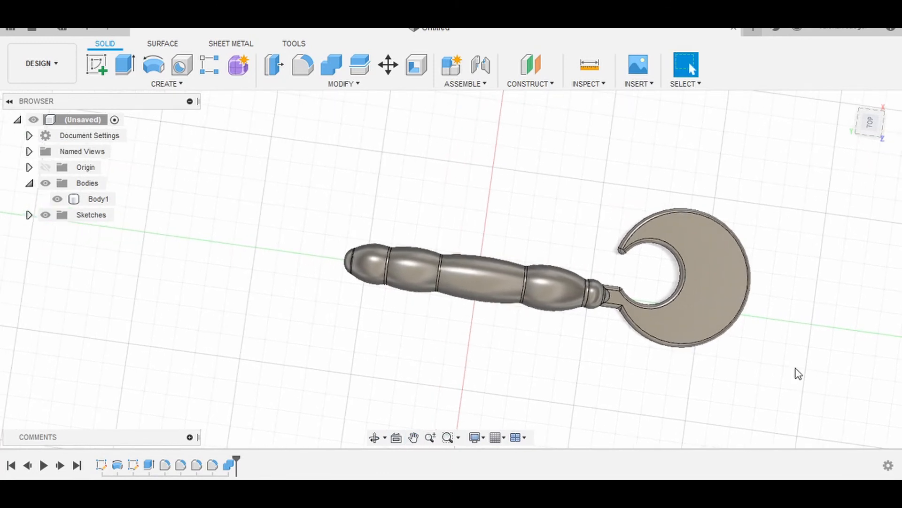